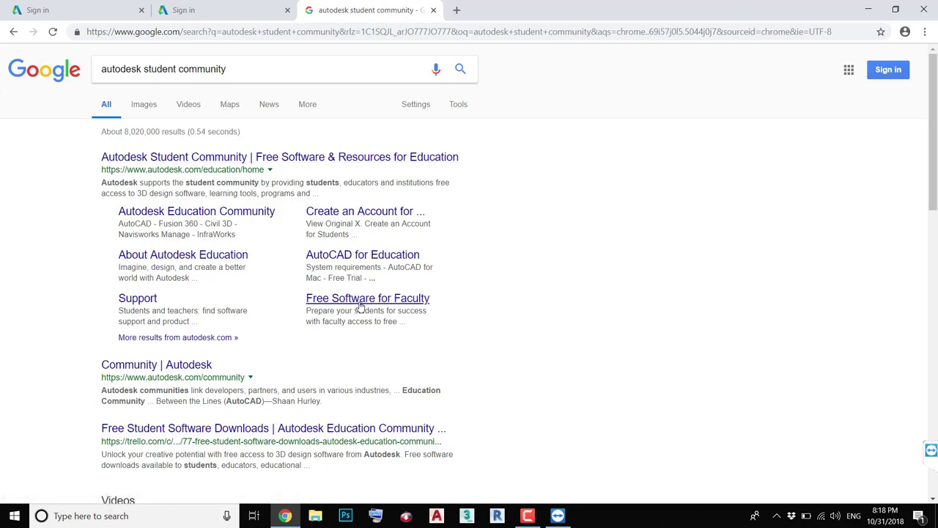
- Go from the Autodesk Student Community to its Free software list and pick the Revit card
click(295, 158)
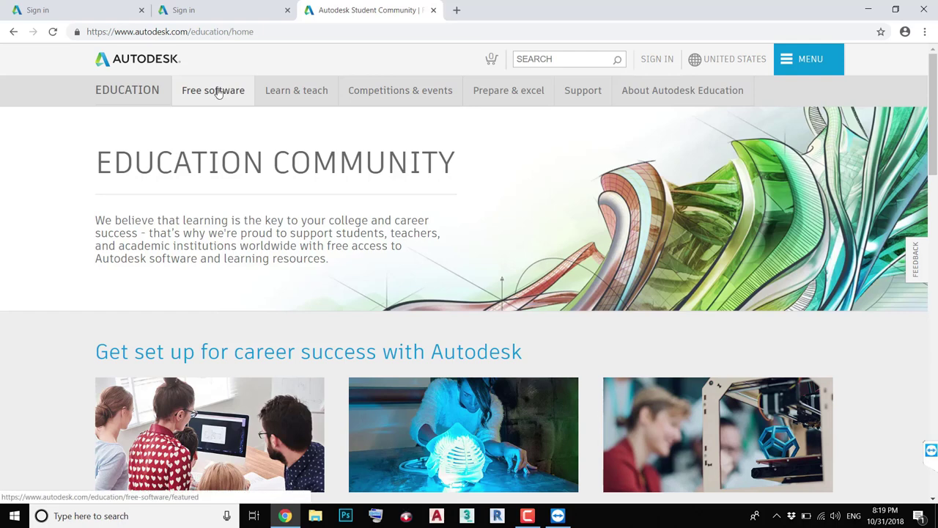
click(217, 92)
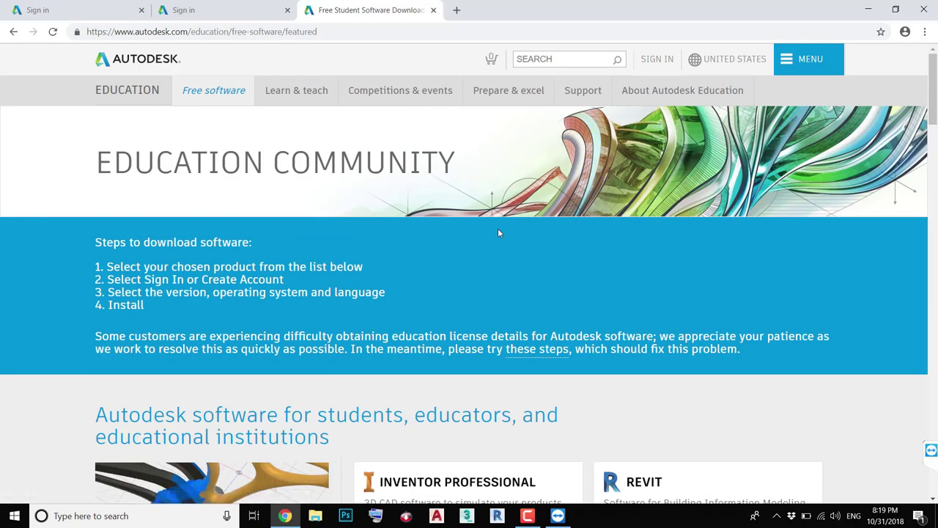
scroll(498, 231, down, 2)
scroll(499, 357, down, 4)
scroll(498, 337, down, 3)
scroll(500, 337, up, 4)
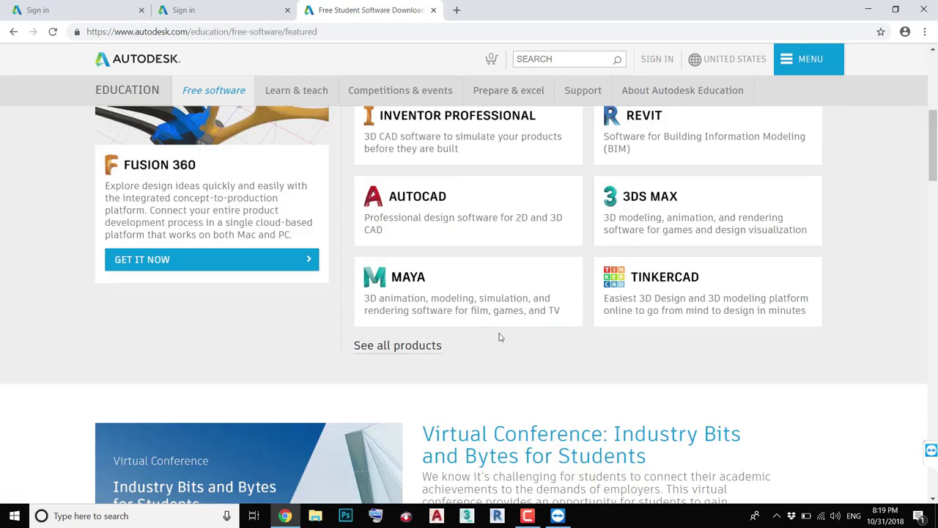
scroll(501, 336, down, 6)
scroll(502, 336, down, 3)
scroll(502, 337, up, 6)
scroll(503, 335, up, 5)
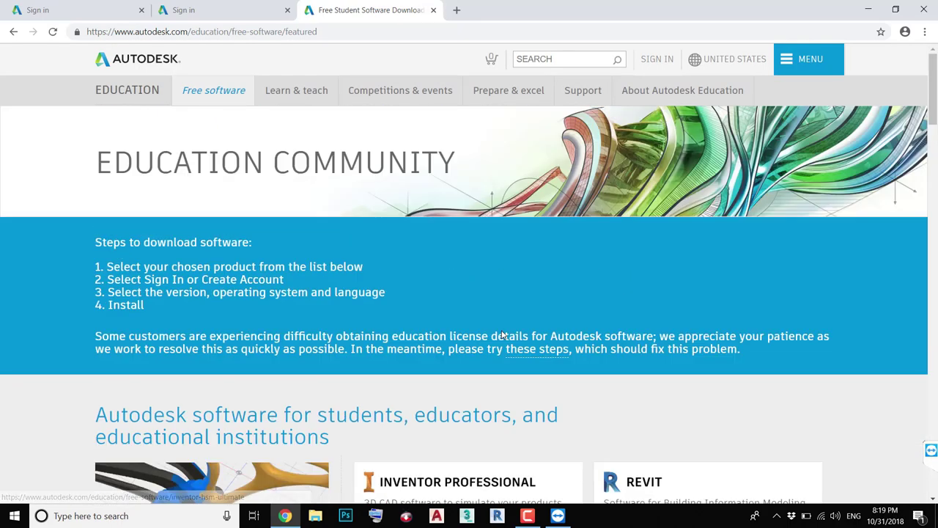
scroll(623, 322, down, 1)
click(670, 376)
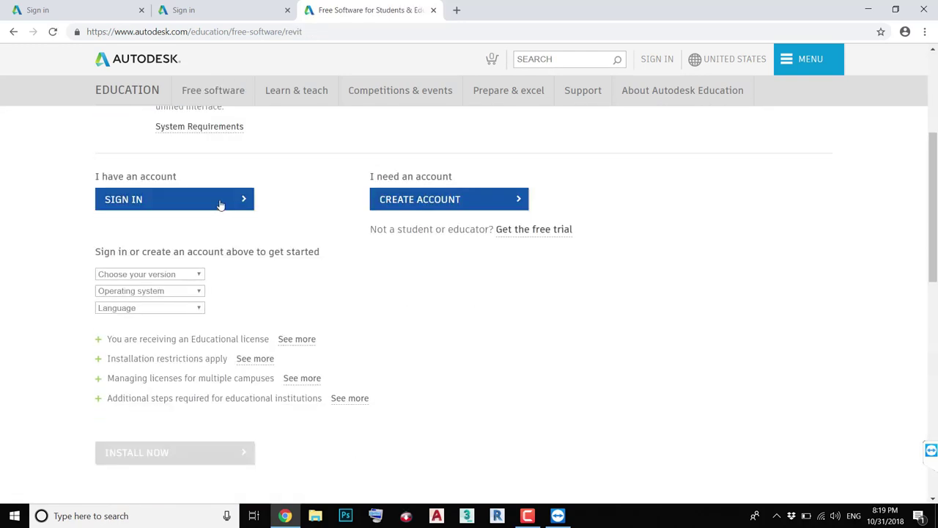
- Sign in with the account e-mail and saved password, requesting the verification code by e-mail
click(220, 205)
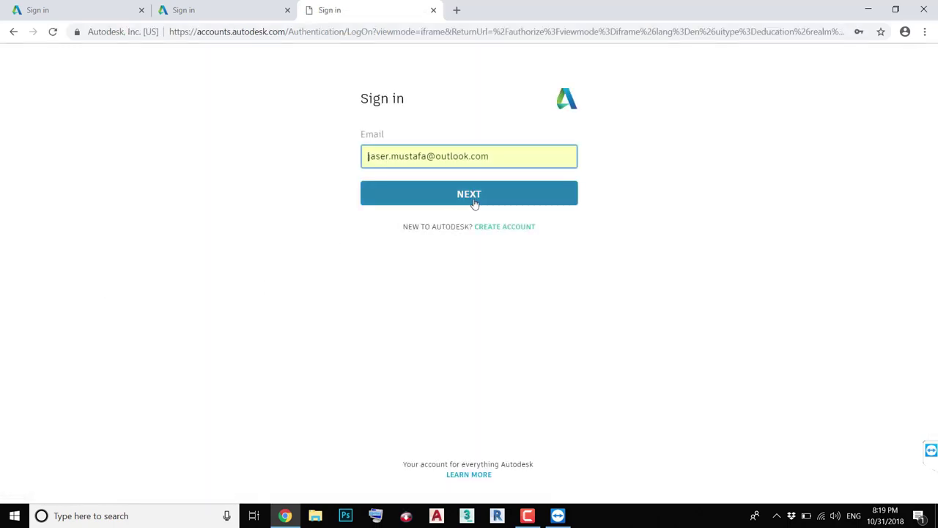
click(474, 203)
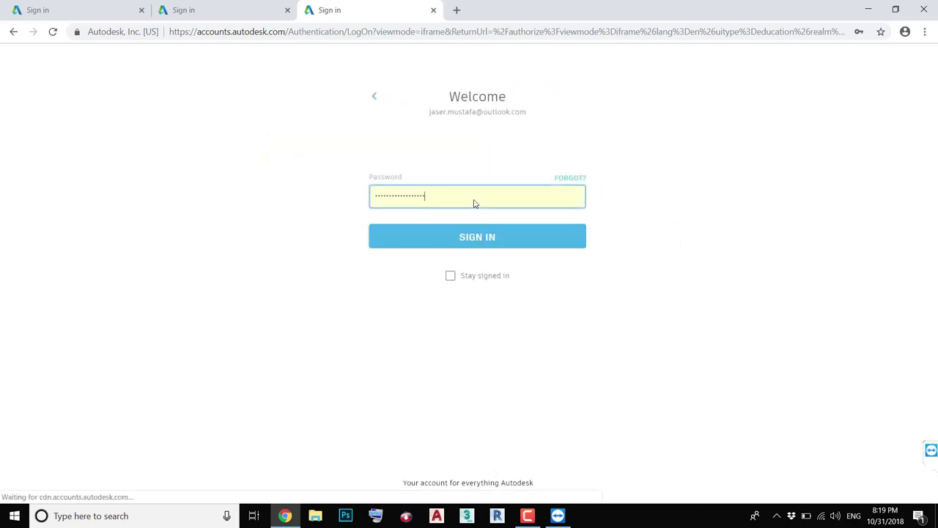
click(475, 235)
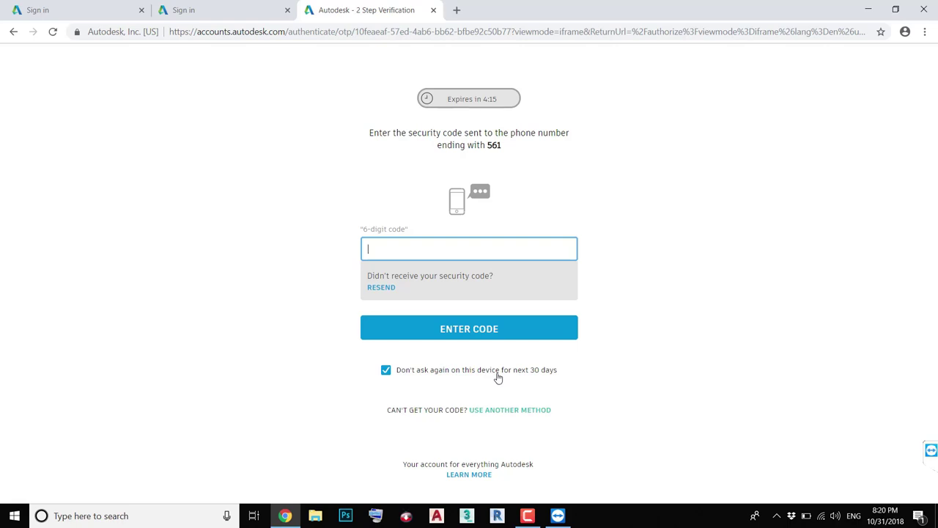
click(517, 411)
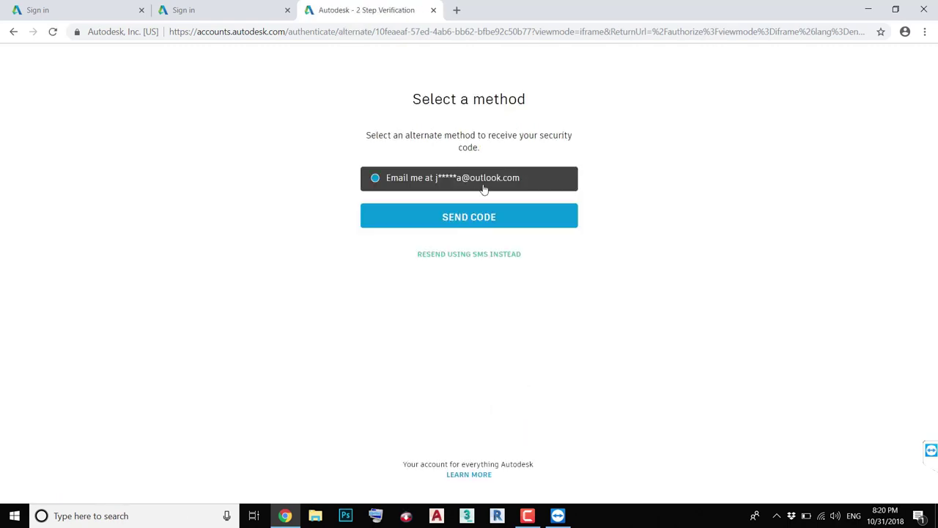
click(478, 216)
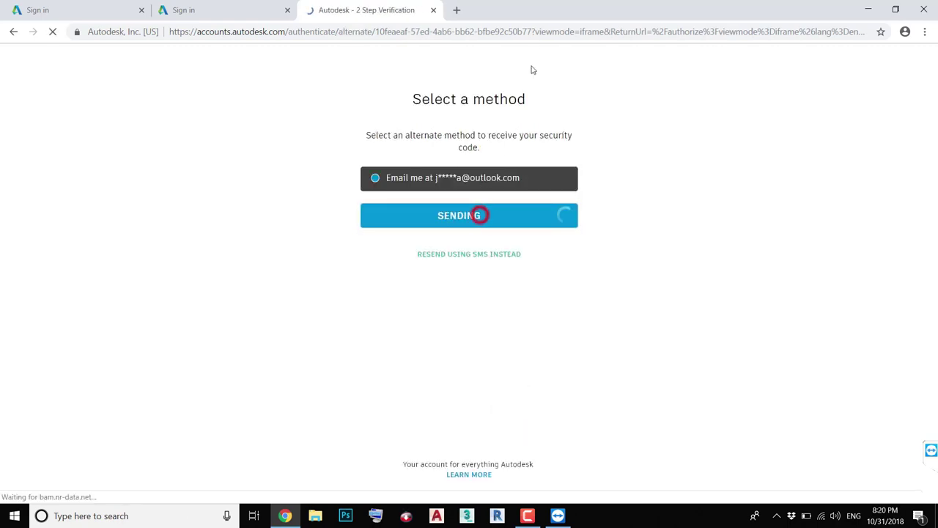
- In a new tab, open the Autodesk security code e-mail in Outlook Mail
click(457, 9)
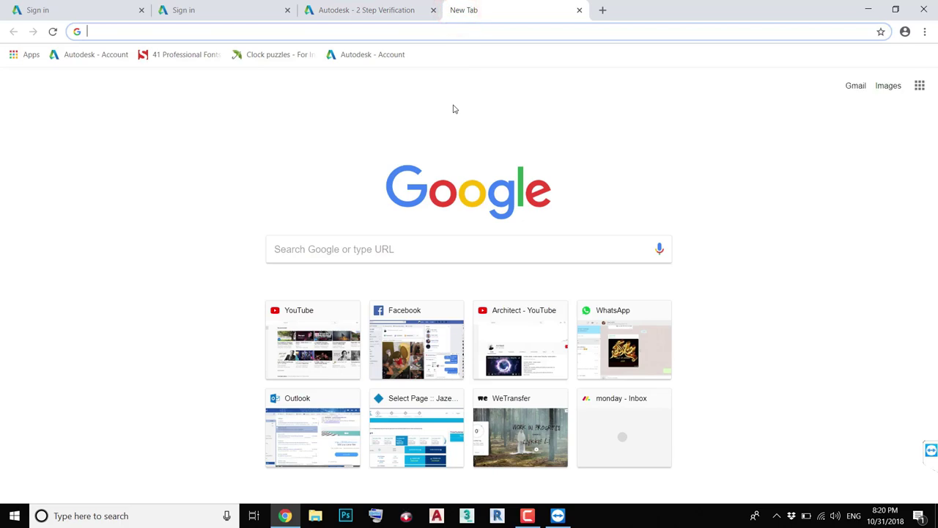
text(hotmail.com)
key(Return)
scroll(331, 291, down, 3)
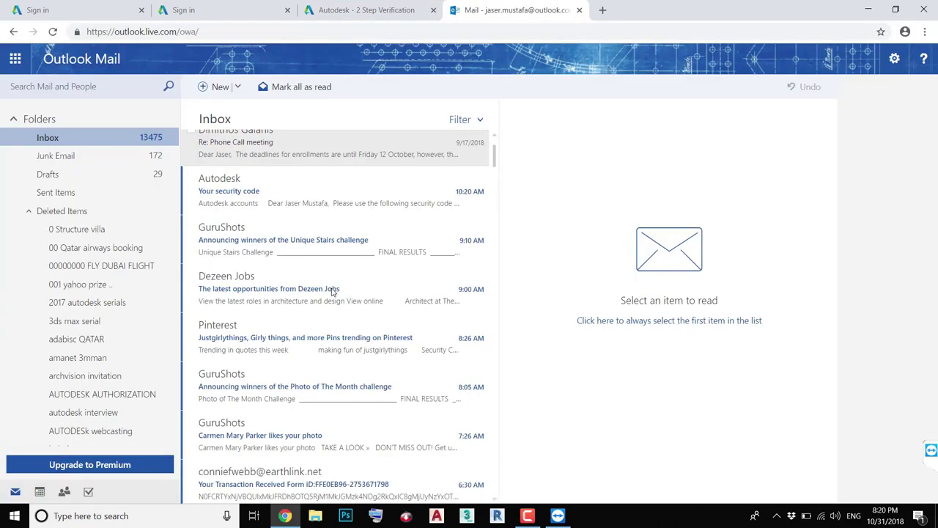
click(269, 206)
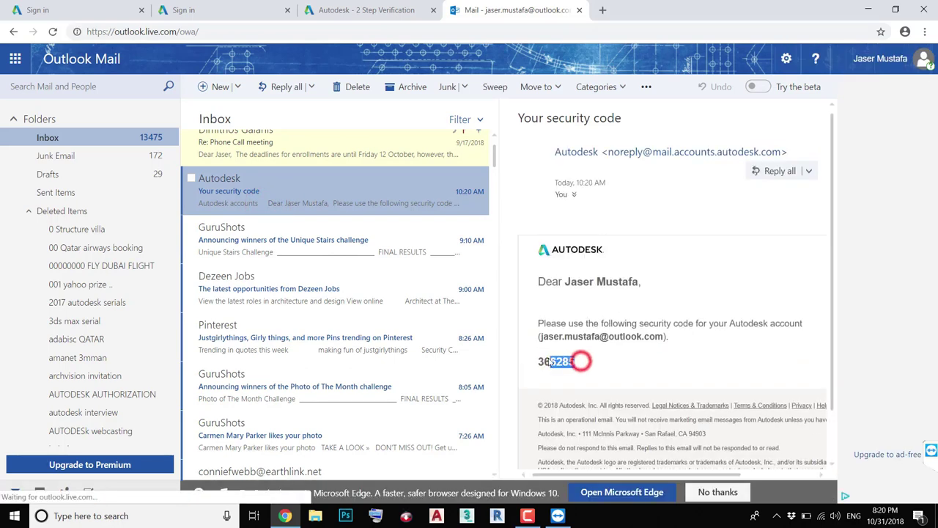
- Copy the security code and paste it into the verification page's code field
triple_click(581, 360)
double_click(564, 359)
key(ctrl+c)
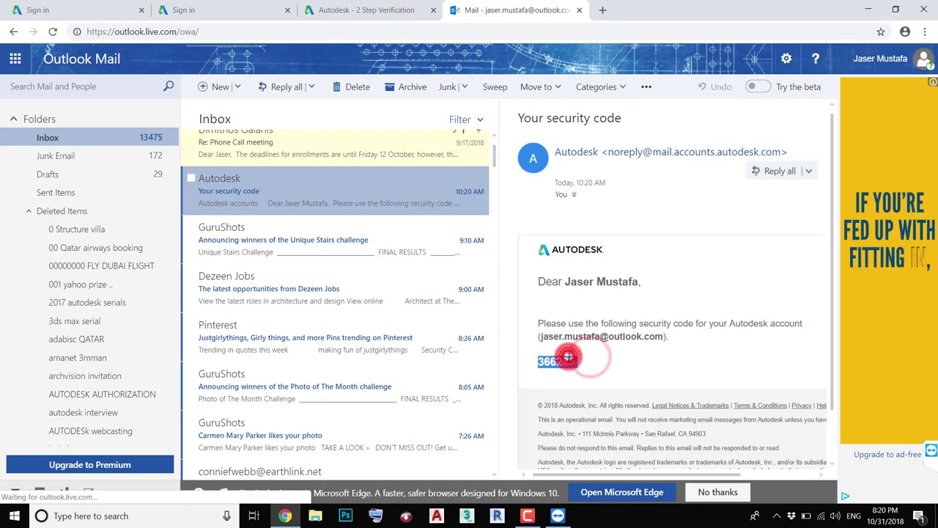
click(375, 10)
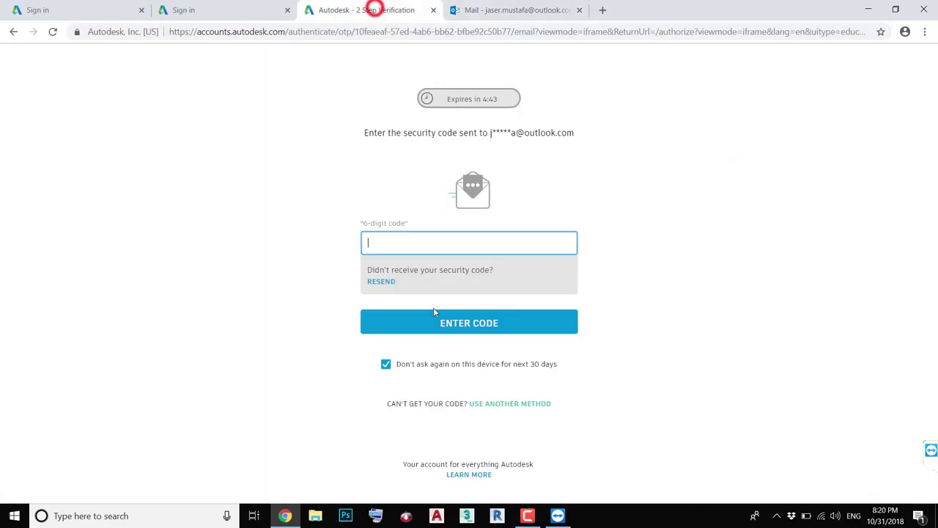
key(ctrl+v)
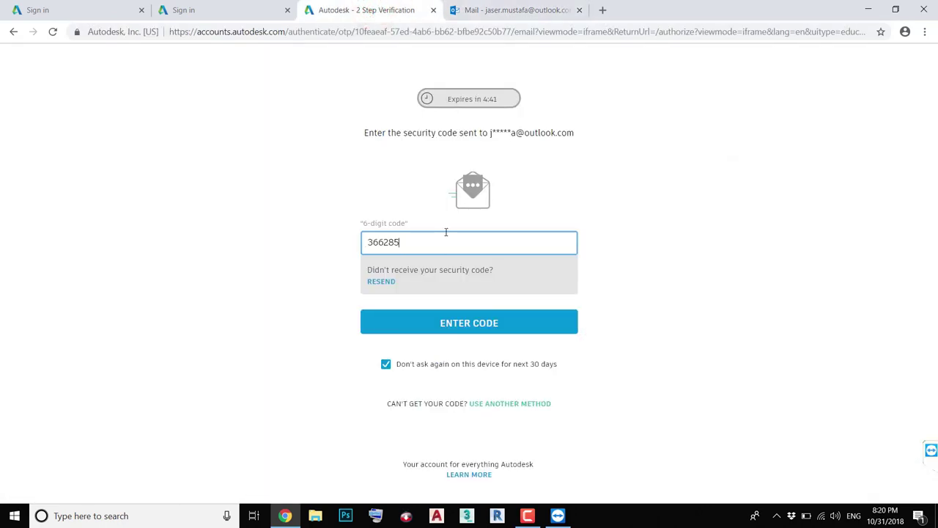
- Submit the security code and close the Outlook Mail tab
click(442, 330)
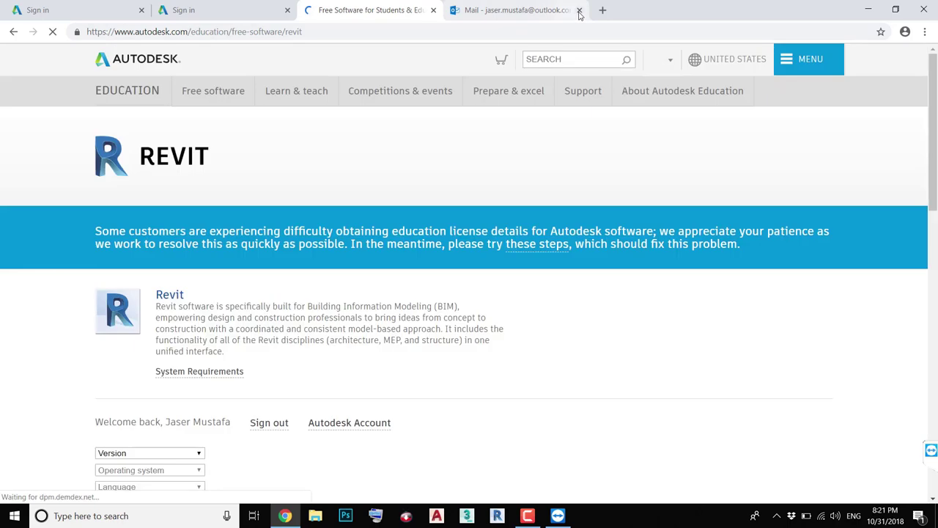
click(579, 11)
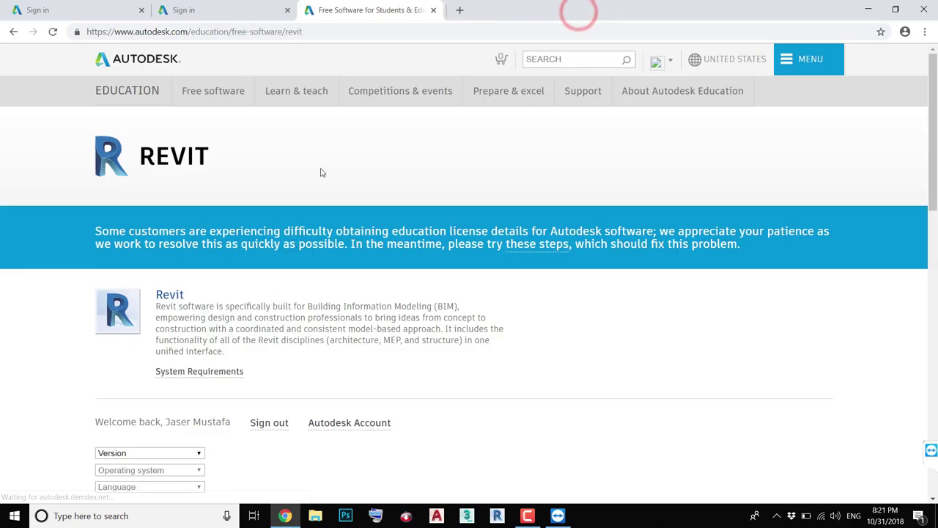
scroll(163, 296, down, 3)
- Choose Revit 2019, Windows 64-bit and English, then select the serial number and product key
click(140, 267)
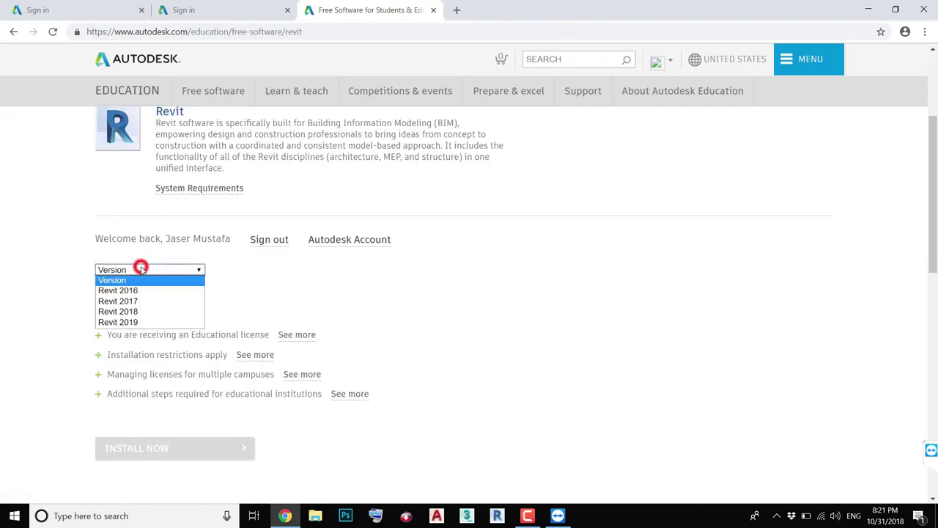
click(151, 322)
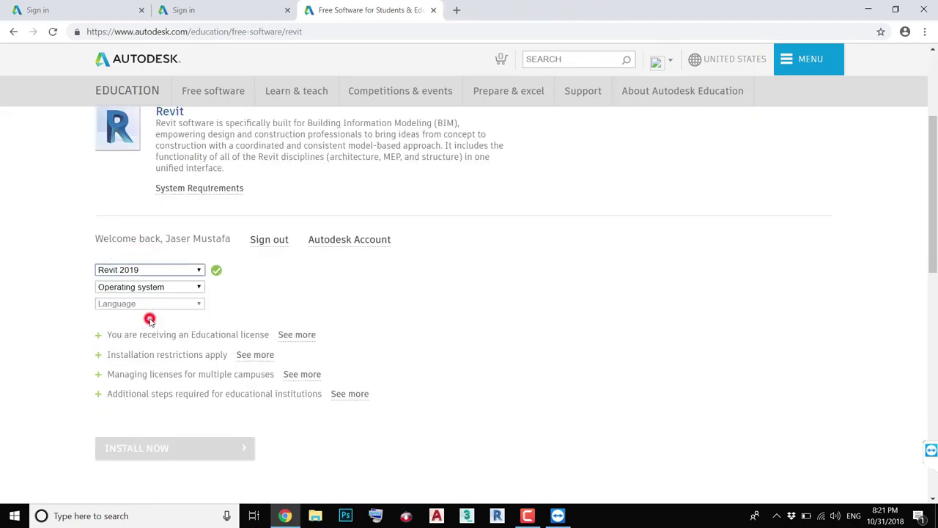
click(150, 286)
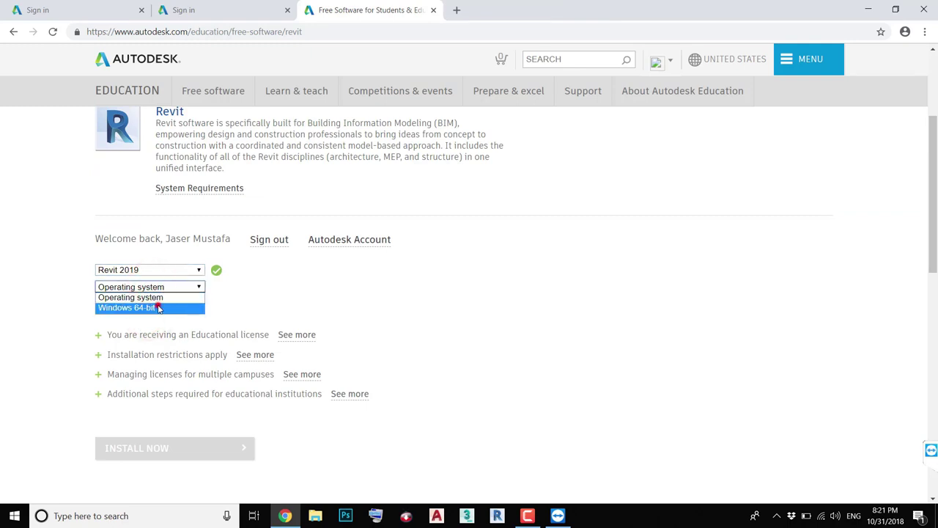
click(150, 307)
click(158, 304)
click(157, 336)
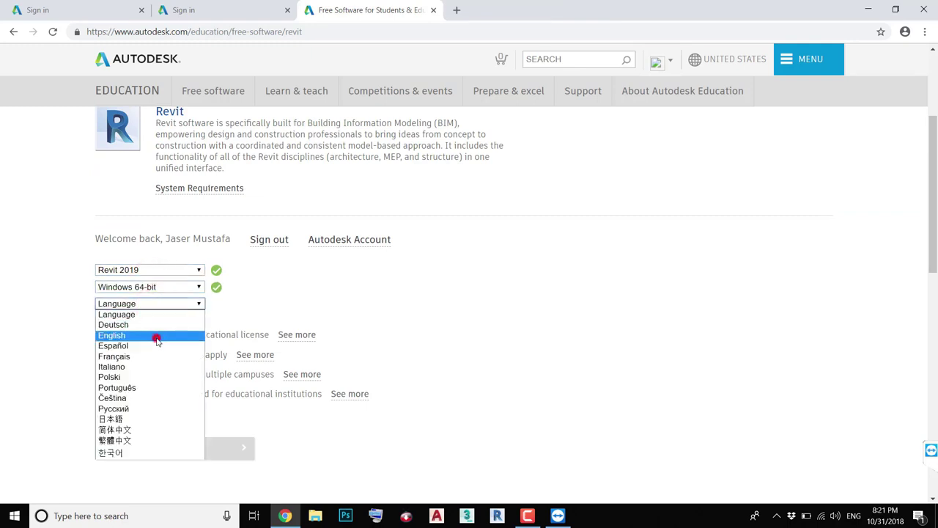
scroll(230, 348, down, 2)
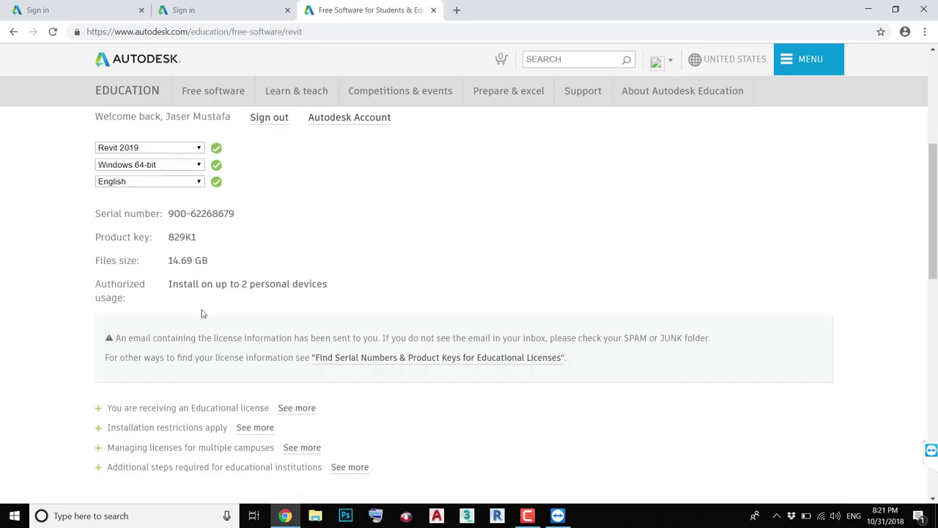
mouse_move(110, 217)
mouse_down()
mouse_move(196, 235)
mouse_move(333, 299)
mouse_up()
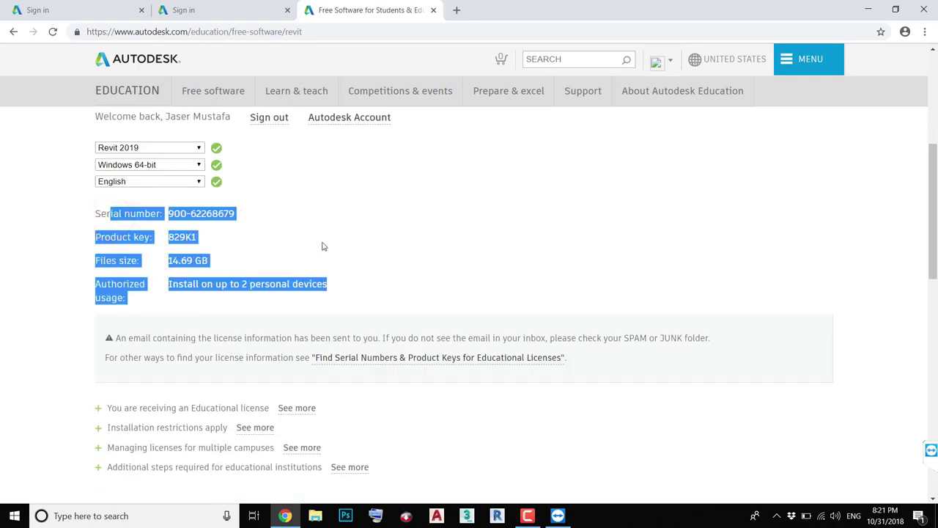
- Open the 'Autodesk license details' e-mail on hotmail.com and select its Revit 2019 license table
click(456, 10)
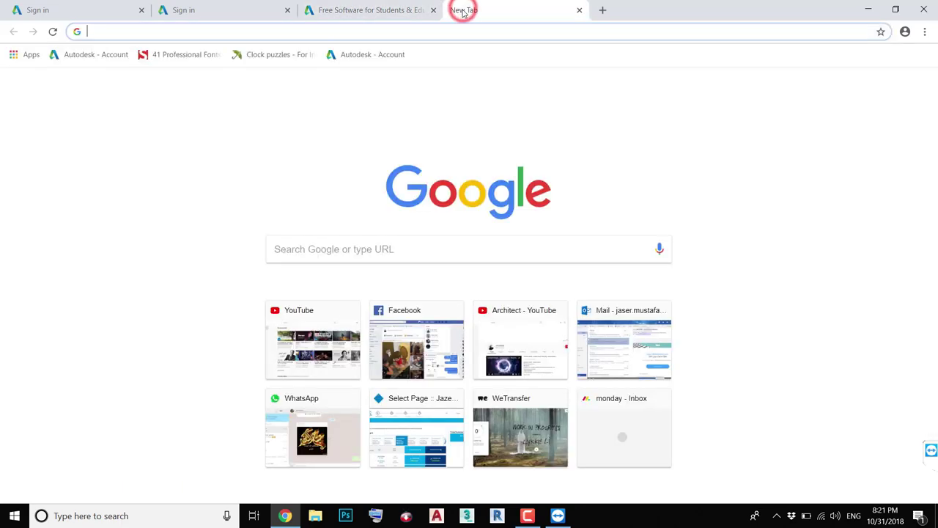
text(hotmail.com)
key(Return)
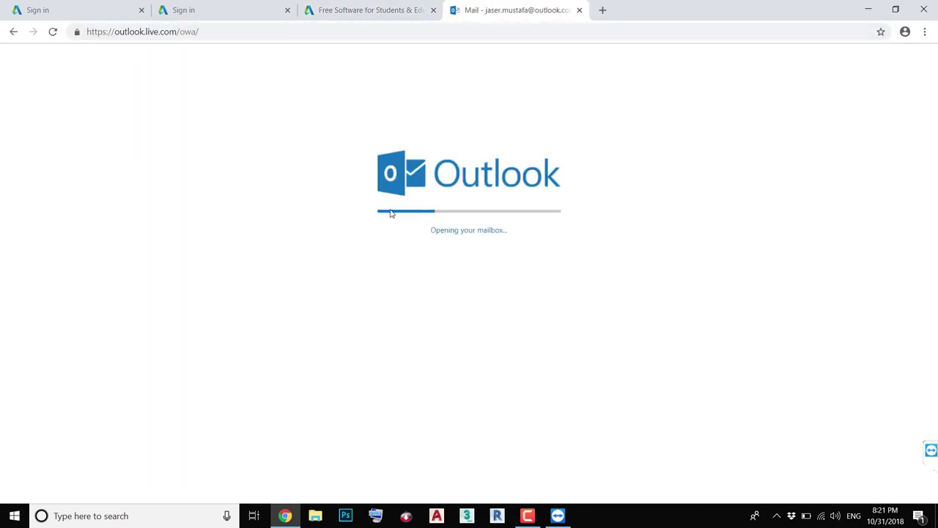
scroll(381, 239, down, 3)
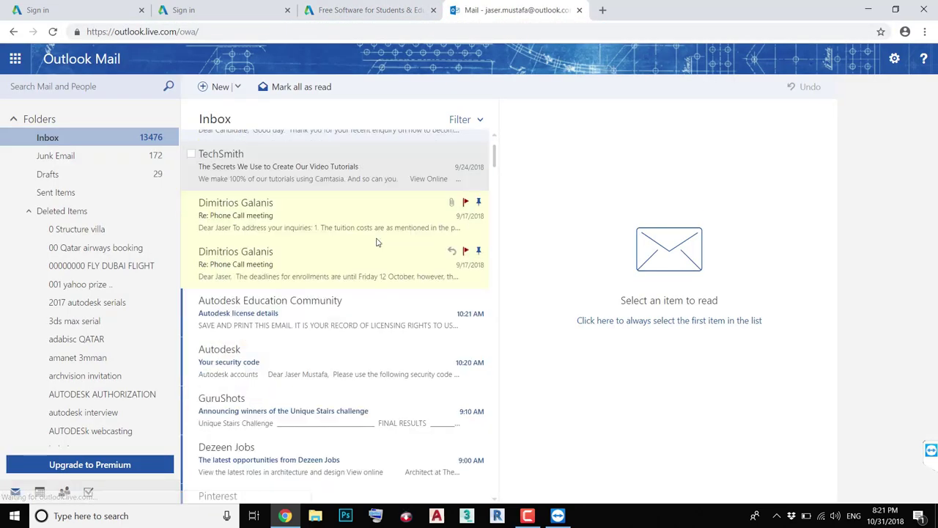
click(307, 300)
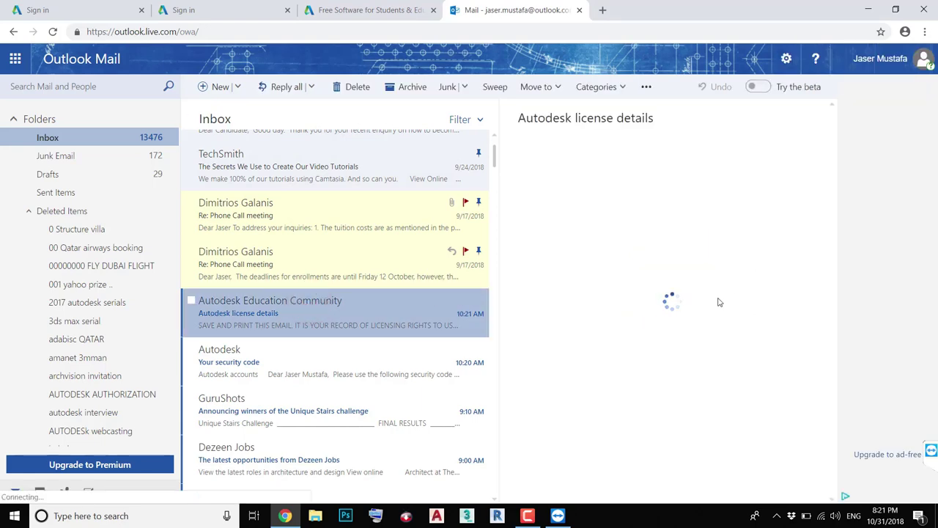
scroll(718, 302, down, 2)
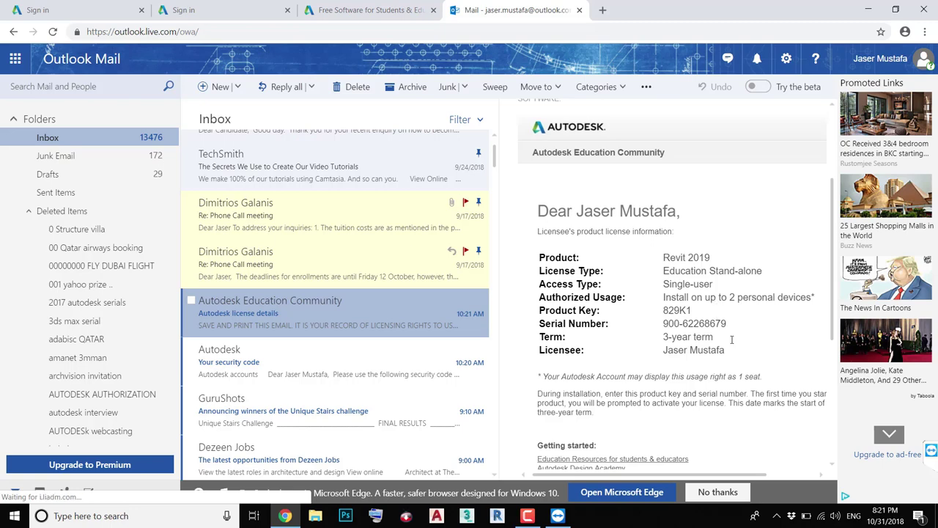
drag(726, 349, 664, 293)
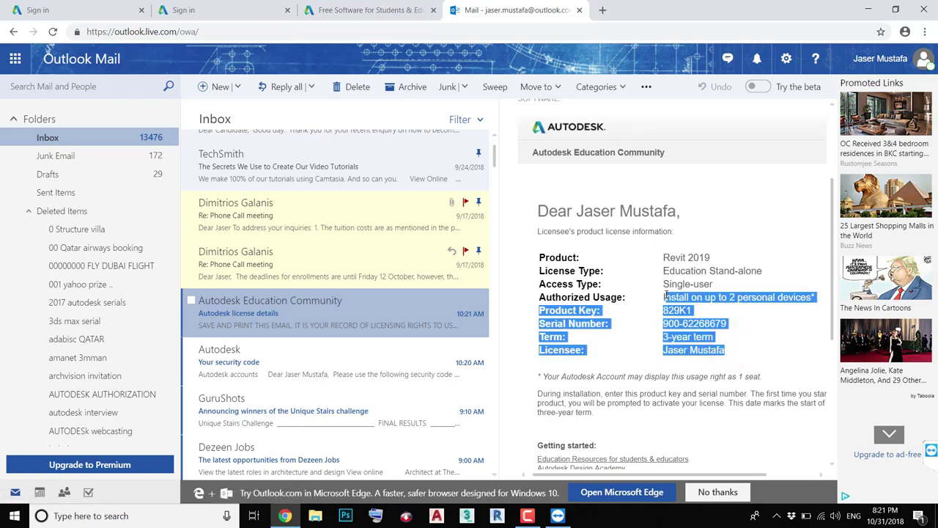
- Return to the Autodesk Revit page and expand the Install Now options
click(381, 10)
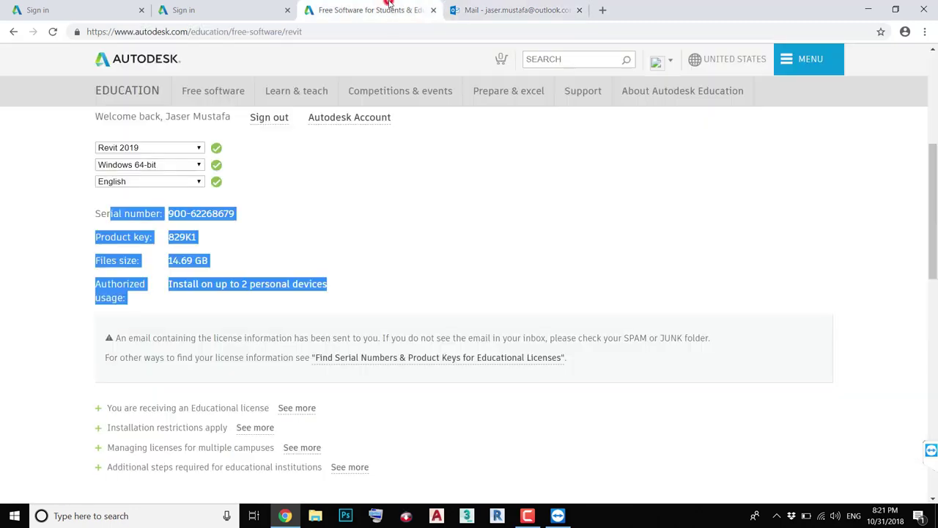
scroll(191, 345, down, 2)
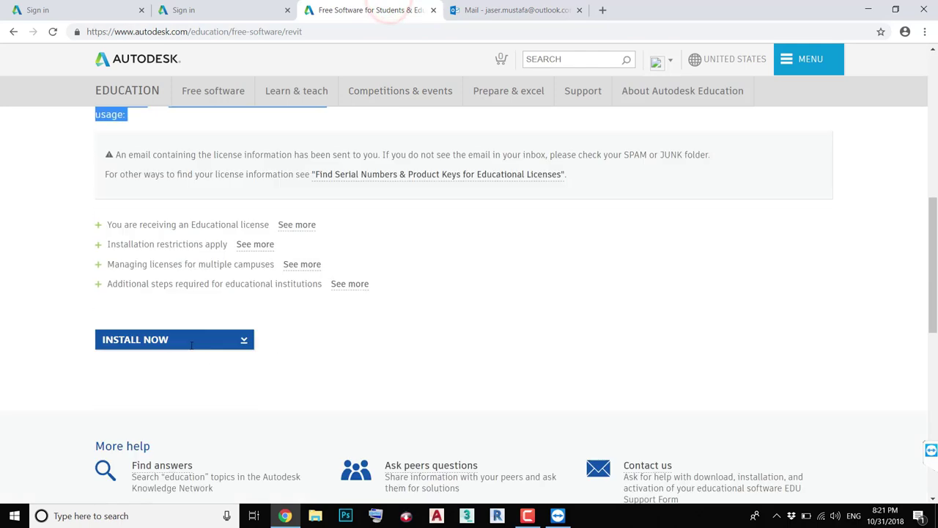
click(246, 340)
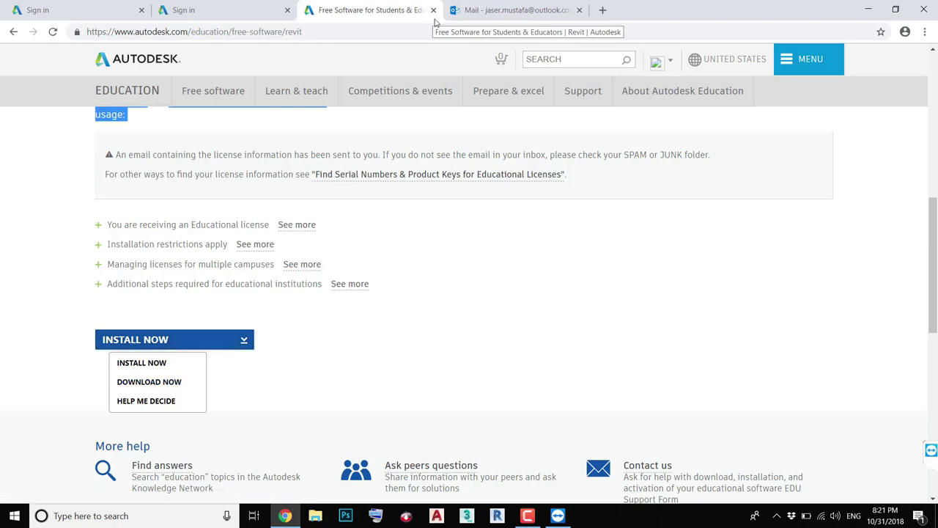
- Minimize the browser, briefly restore it, minimize it again and open the Windows Start menu
click(872, 9)
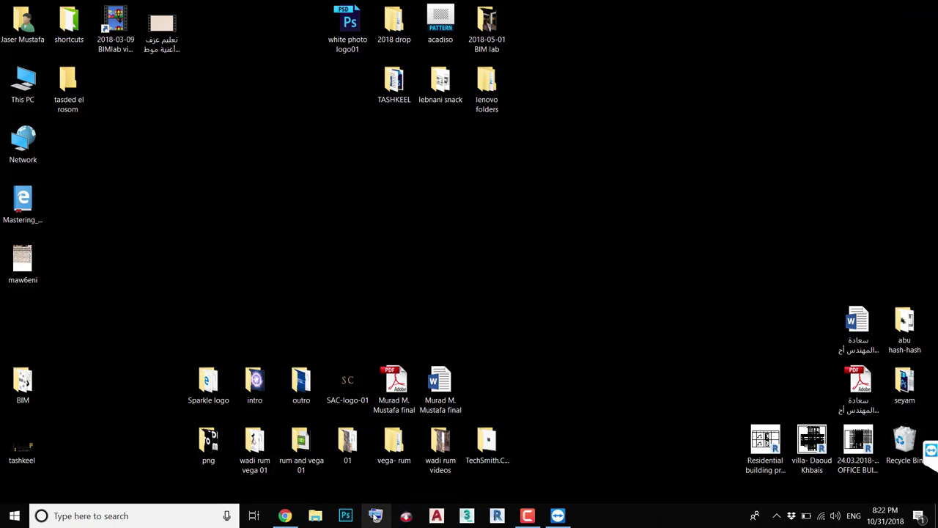
click(285, 515)
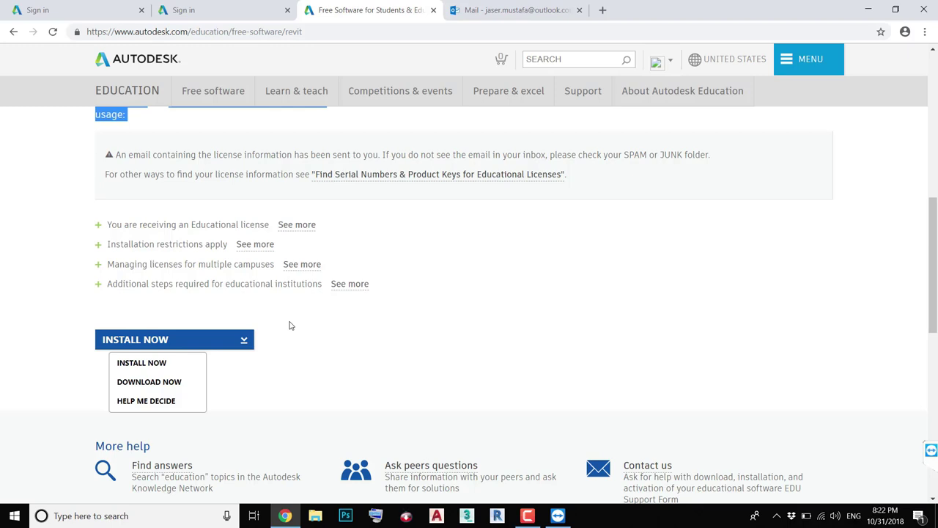
click(865, 10)
click(9, 519)
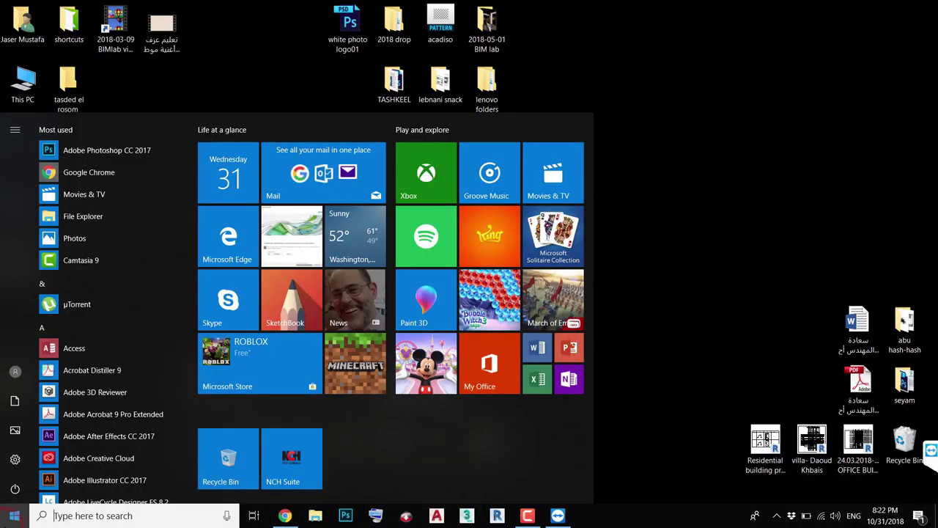
- Search 'revi' from the Start menu and launch Revit 2019
text(revi)
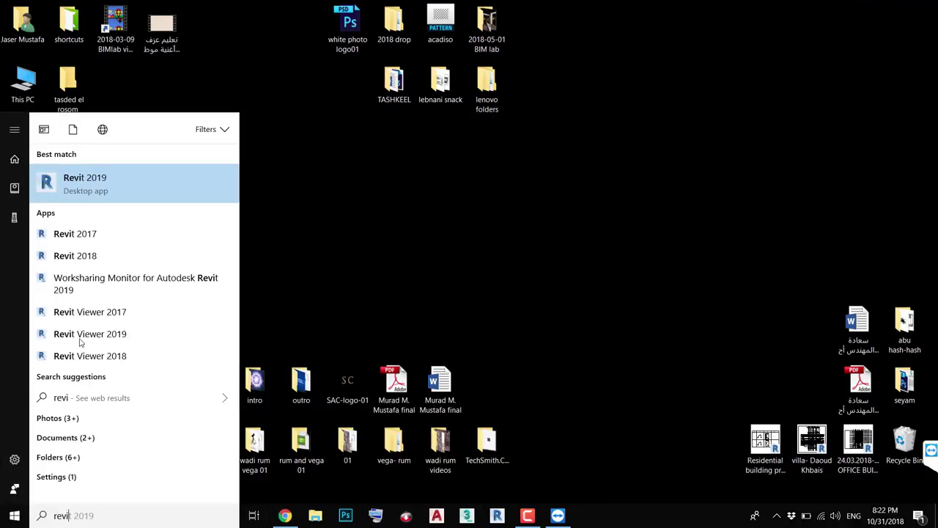
click(183, 184)
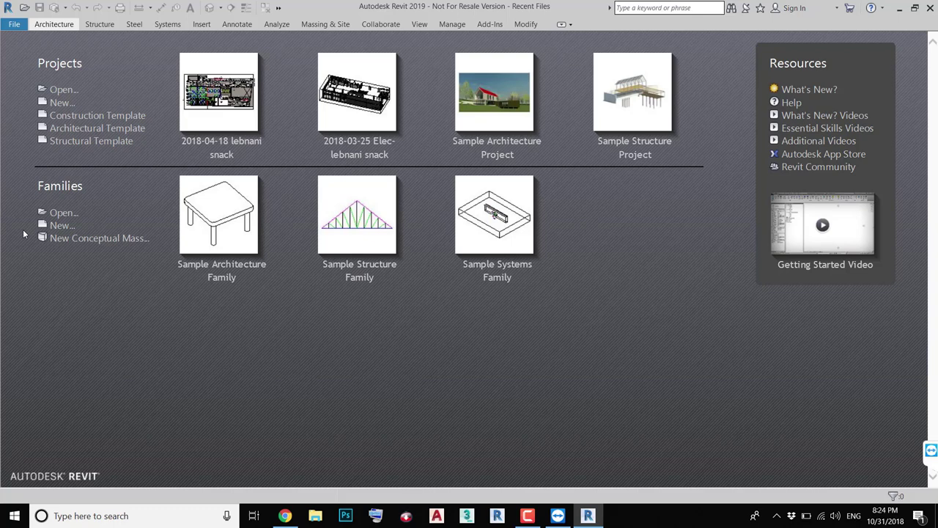
- In File Explorer, open C:\ProgramData\Autodesk via This PC and Local Disk (C:)
click(316, 516)
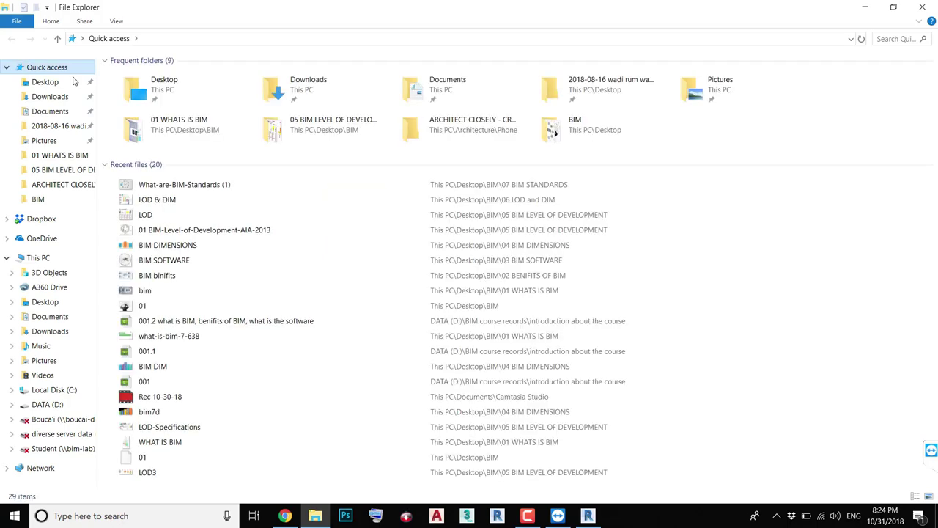
click(44, 258)
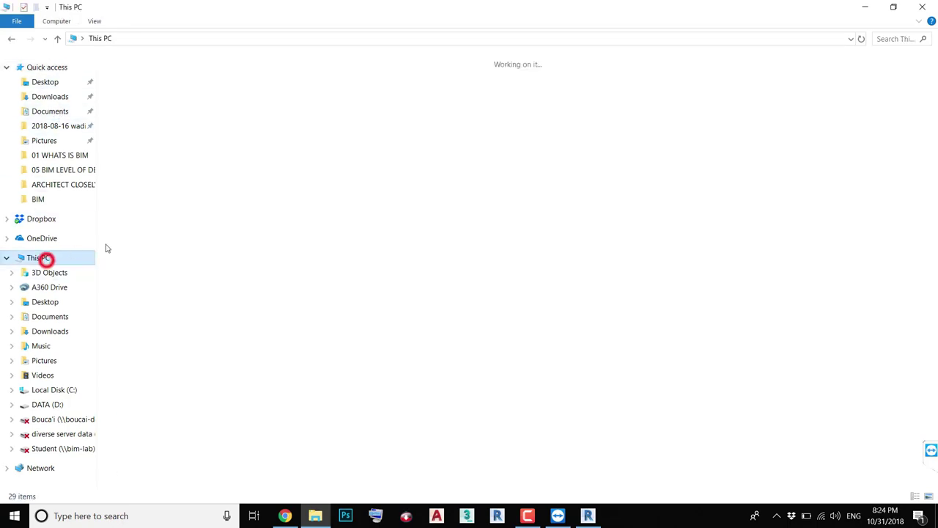
double_click(336, 180)
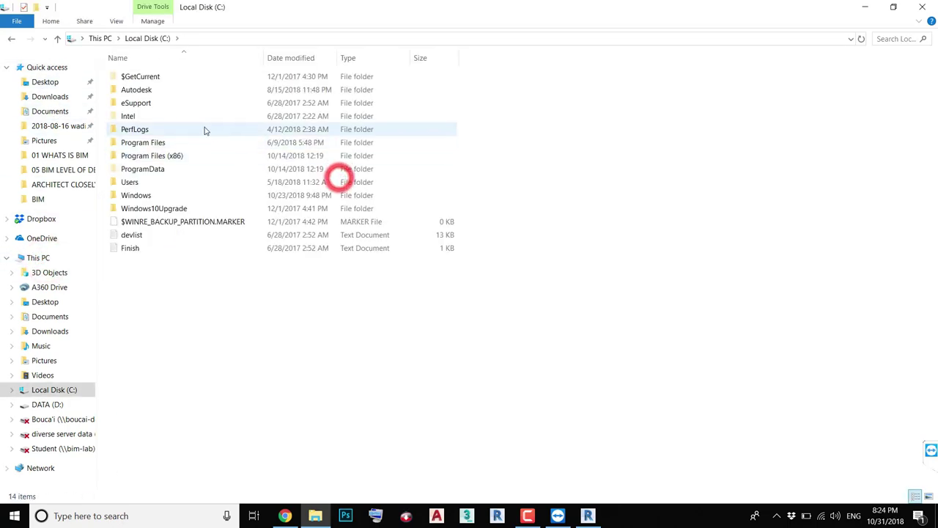
double_click(163, 170)
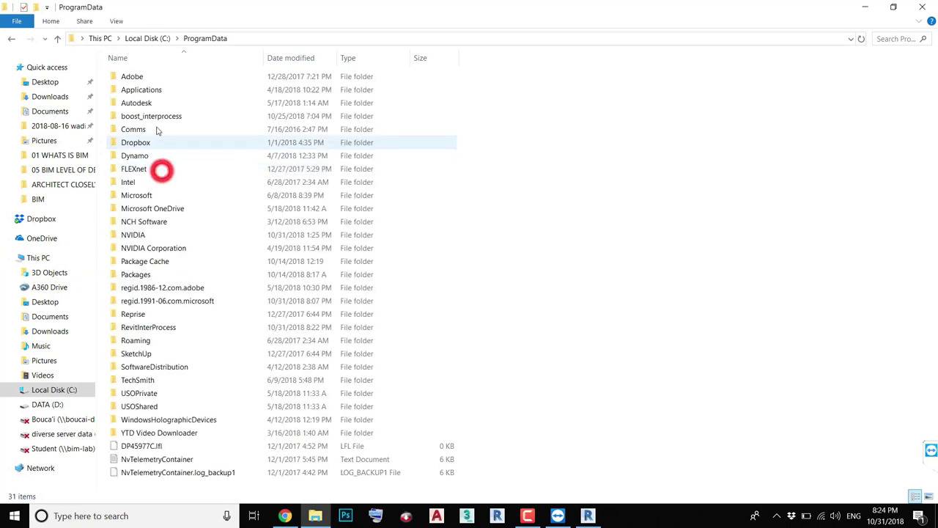
double_click(148, 98)
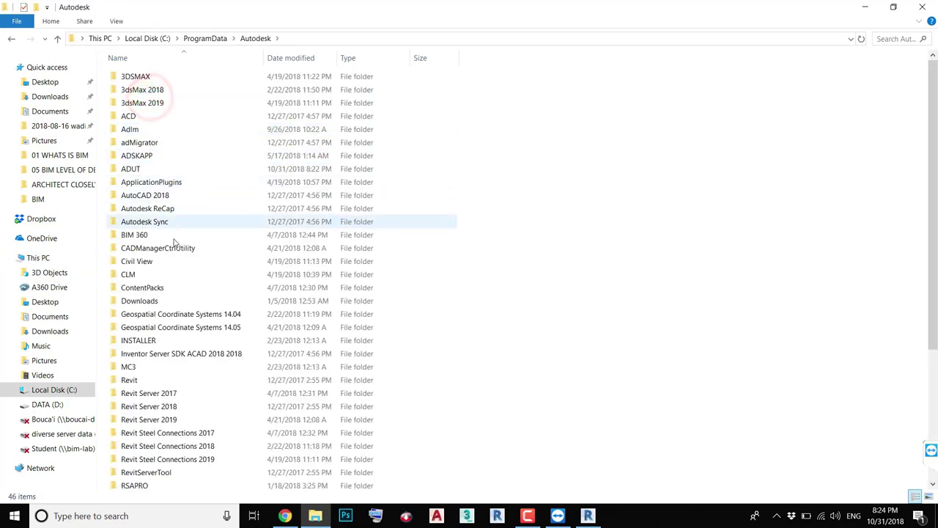
- Locate the RVT 2019 folder, view its full path, then go back up to ProgramData
scroll(162, 220, down, 2)
scroll(162, 256, down, 2)
scroll(155, 337, down, 1)
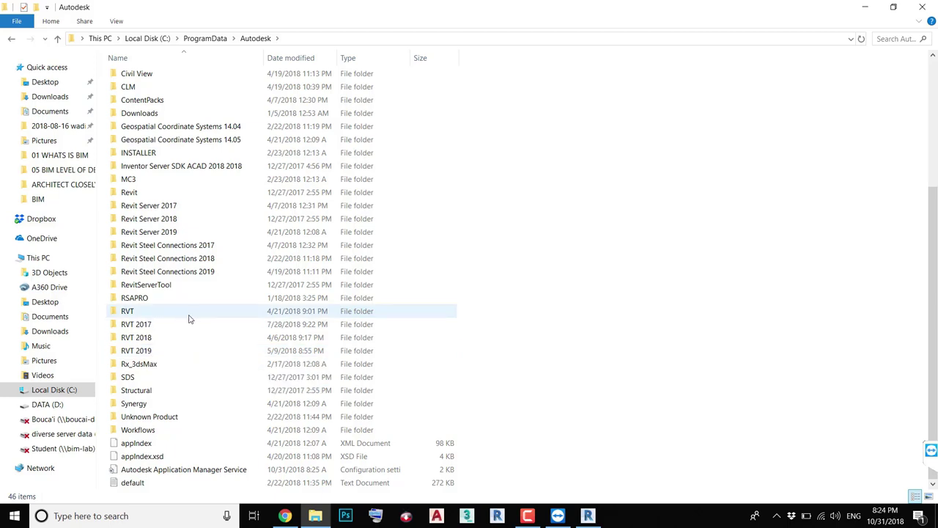
click(138, 350)
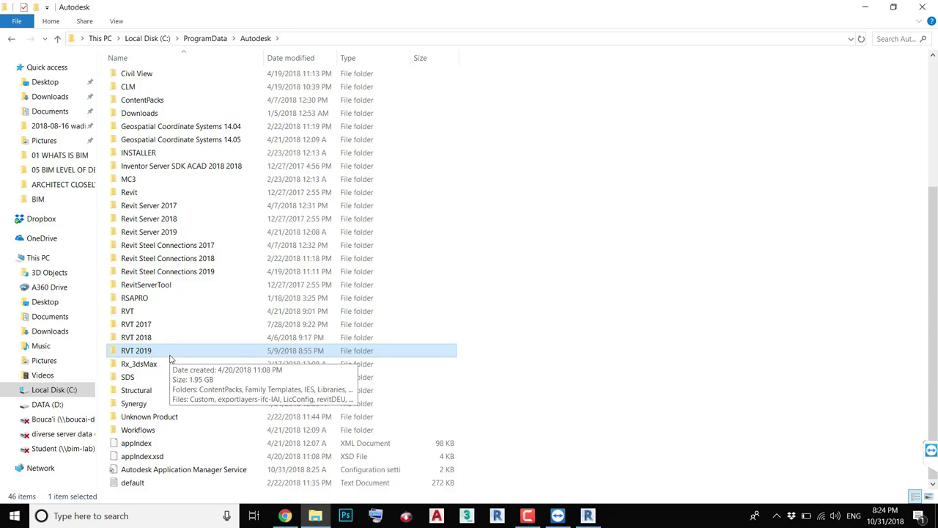
click(339, 40)
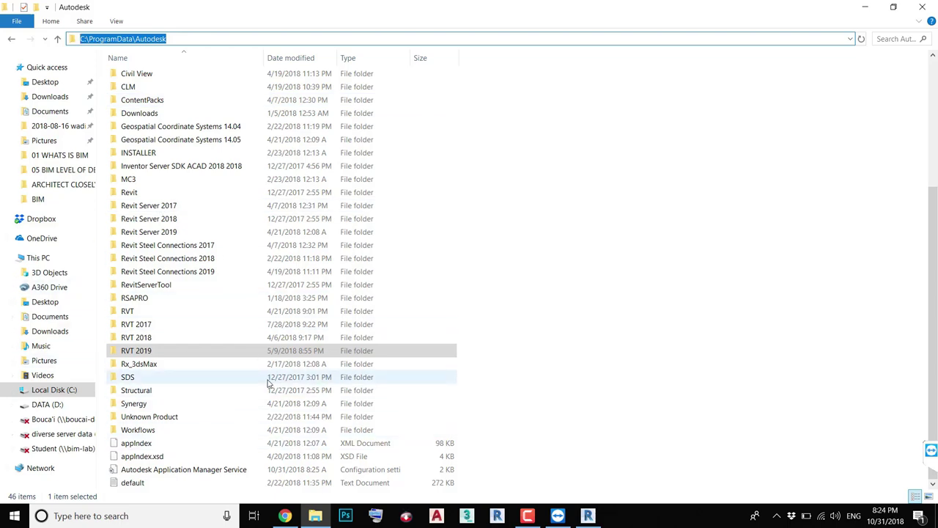
click(724, 234)
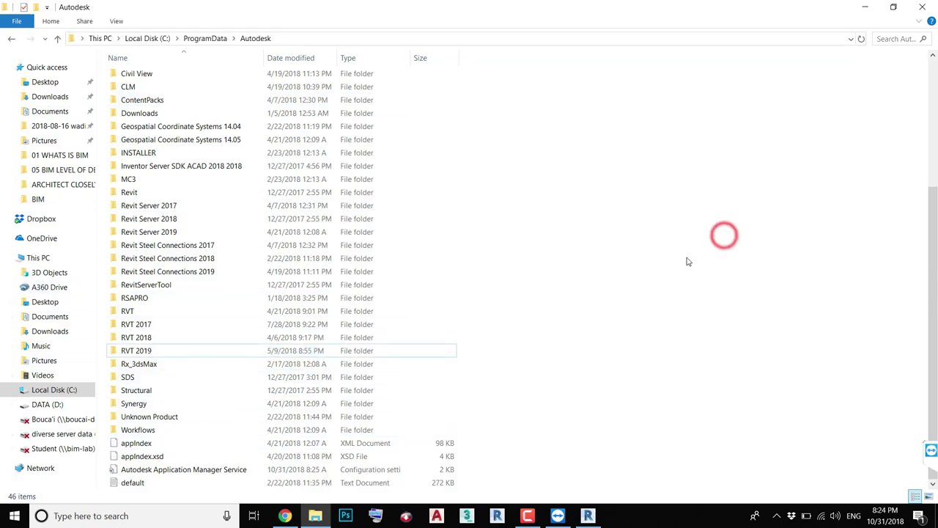
key(alt+Up)
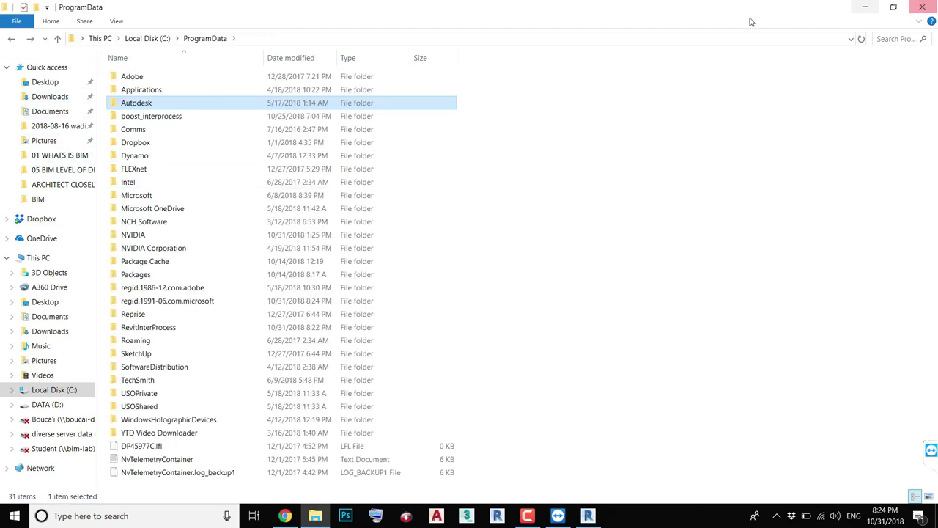
- Hide hidden files; show extensions, empty drives, merge conflicts and protected files; then open C:
click(115, 20)
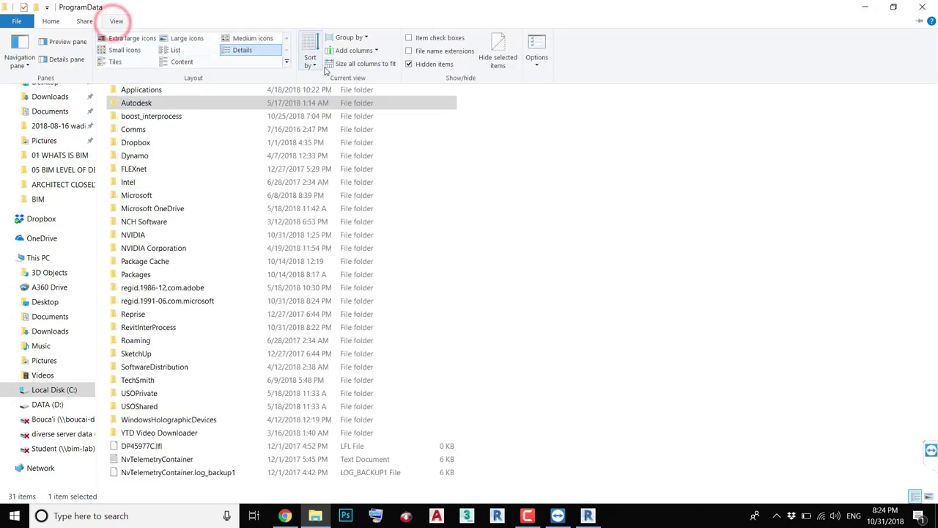
click(542, 46)
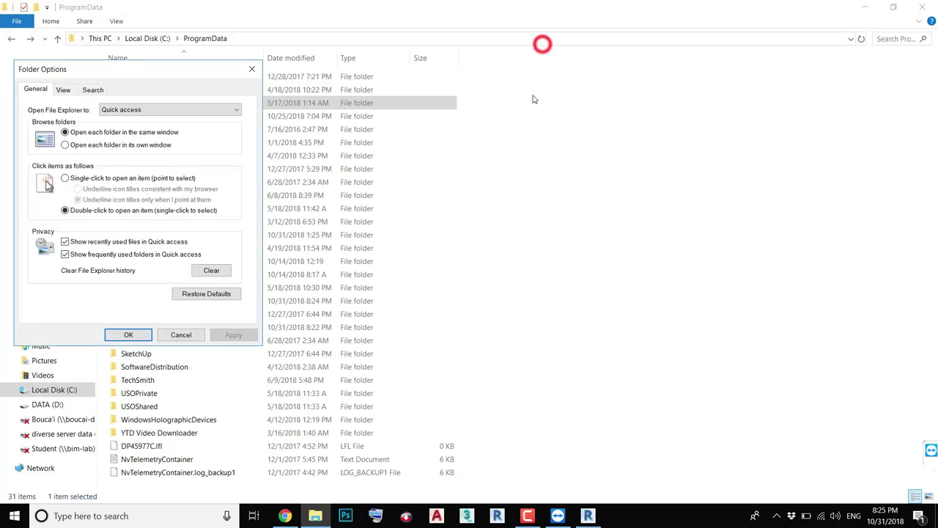
click(63, 90)
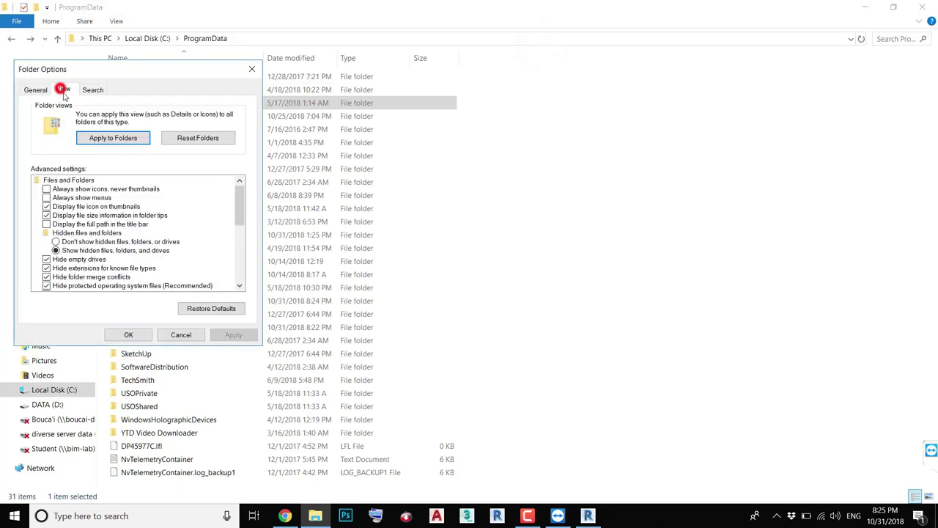
click(56, 242)
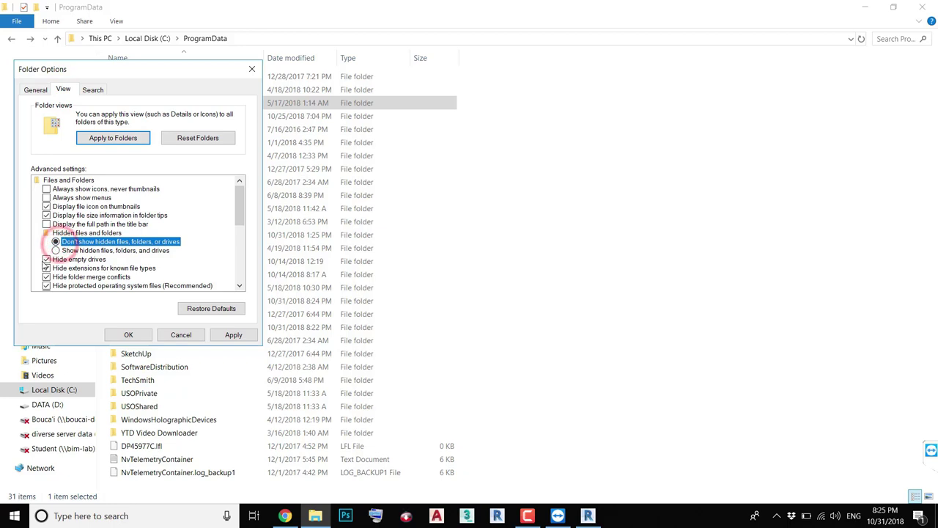
click(46, 258)
click(46, 267)
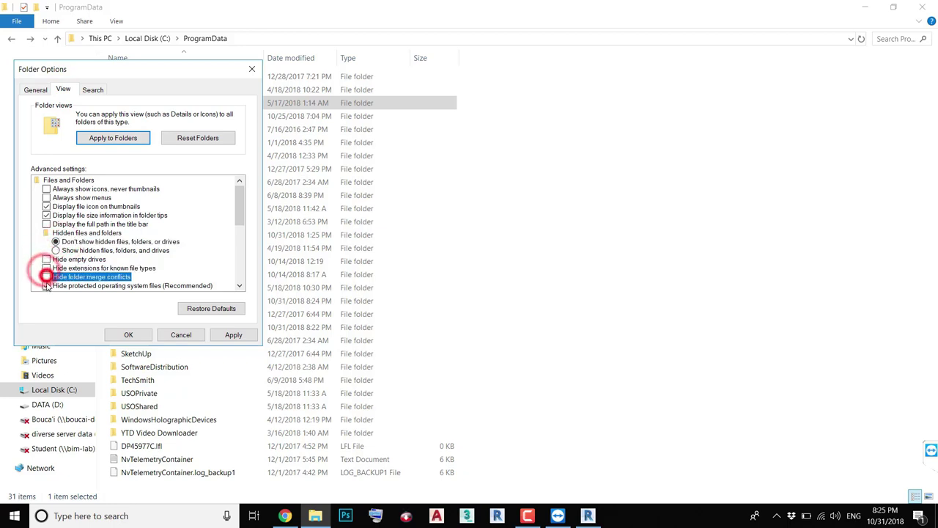
click(46, 285)
click(551, 276)
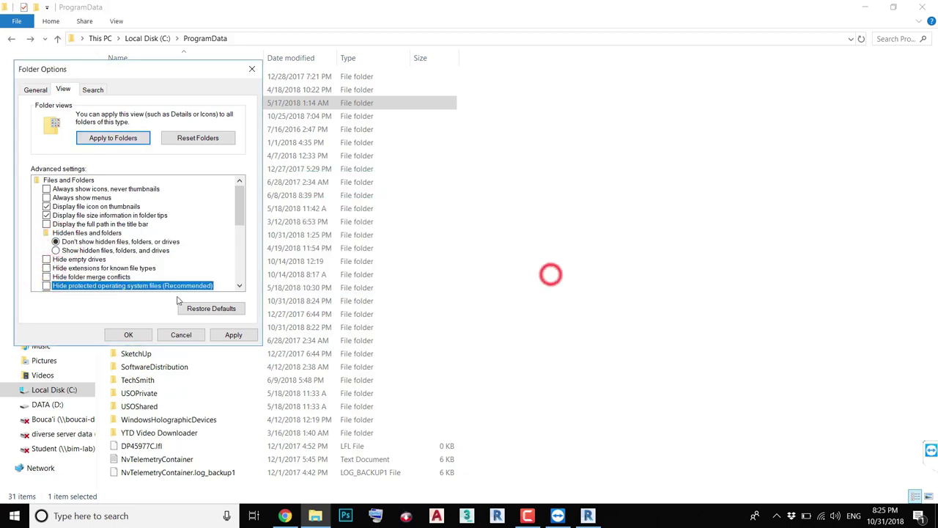
click(140, 331)
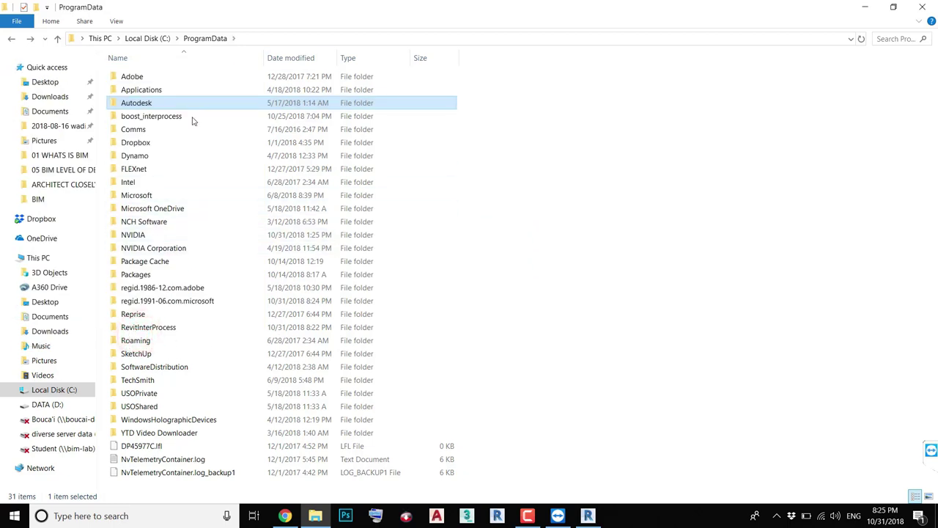
click(147, 38)
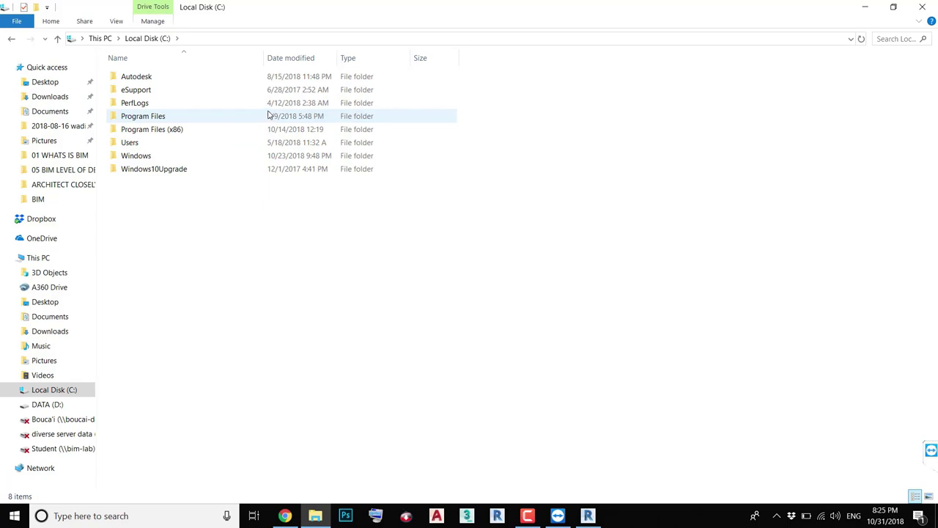
- Show hidden files, folders and drives, keeping empty drives, known extensions, merge conflicts and protected system files hidden
click(305, 234)
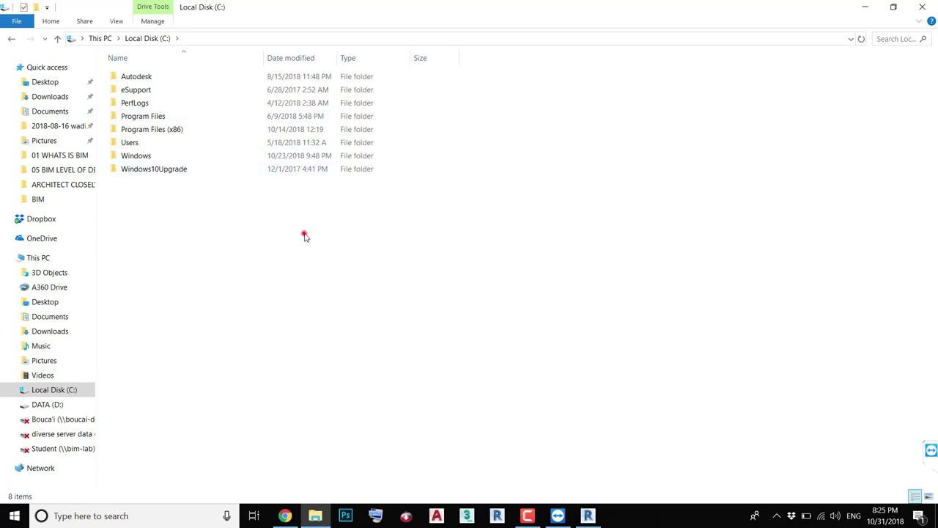
click(123, 22)
click(544, 44)
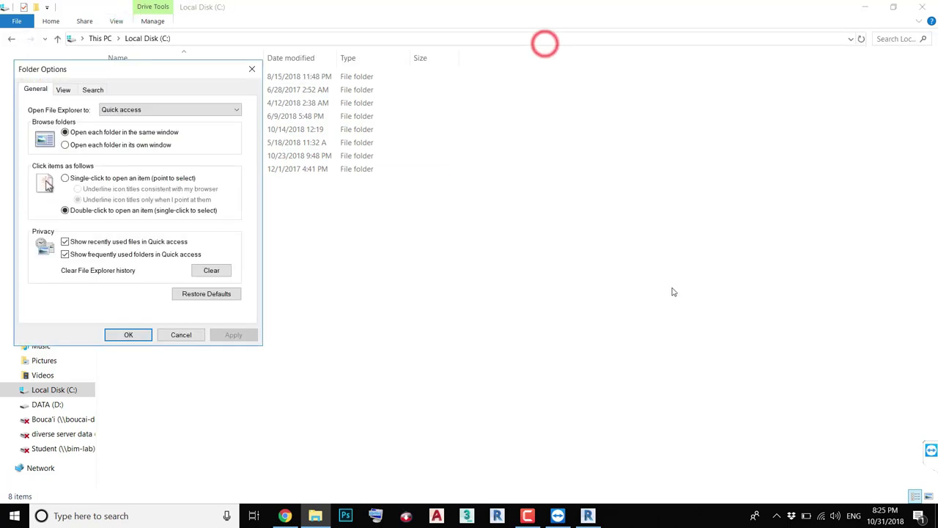
click(62, 90)
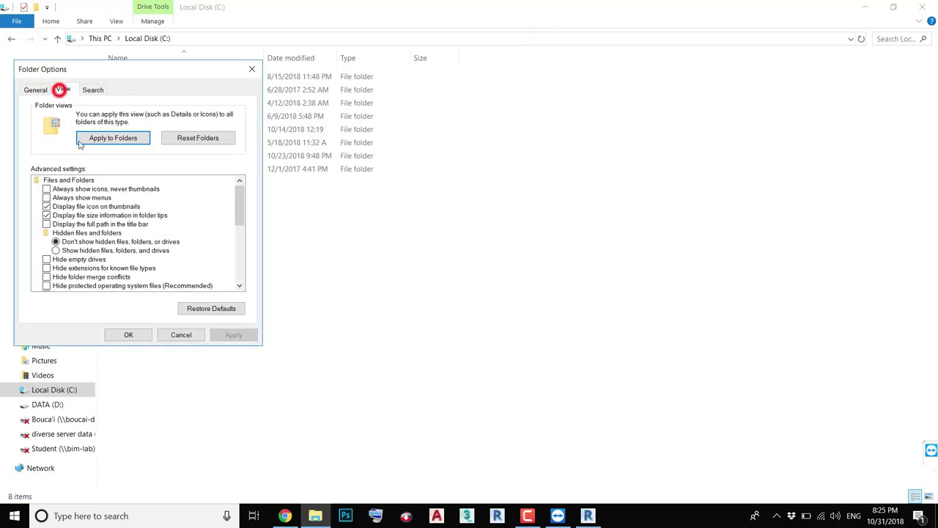
click(64, 250)
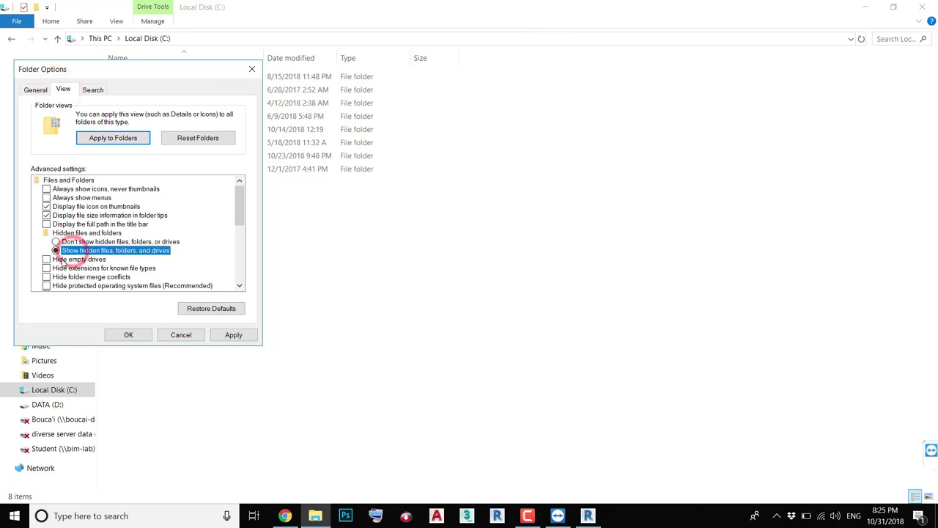
click(65, 260)
click(72, 268)
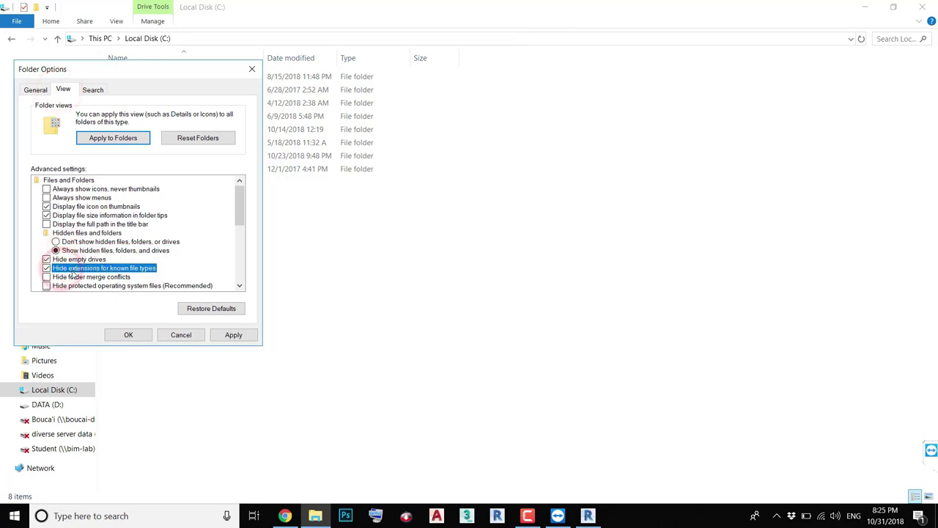
click(78, 277)
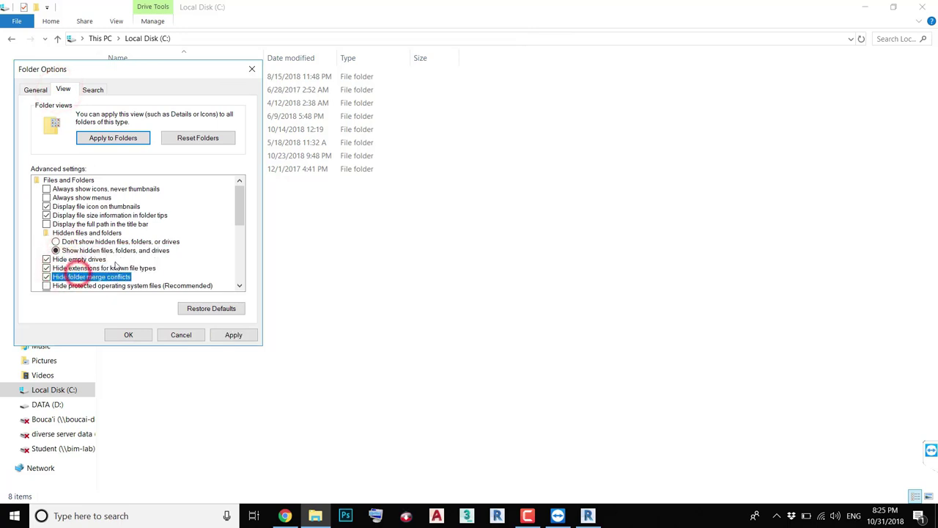
click(89, 285)
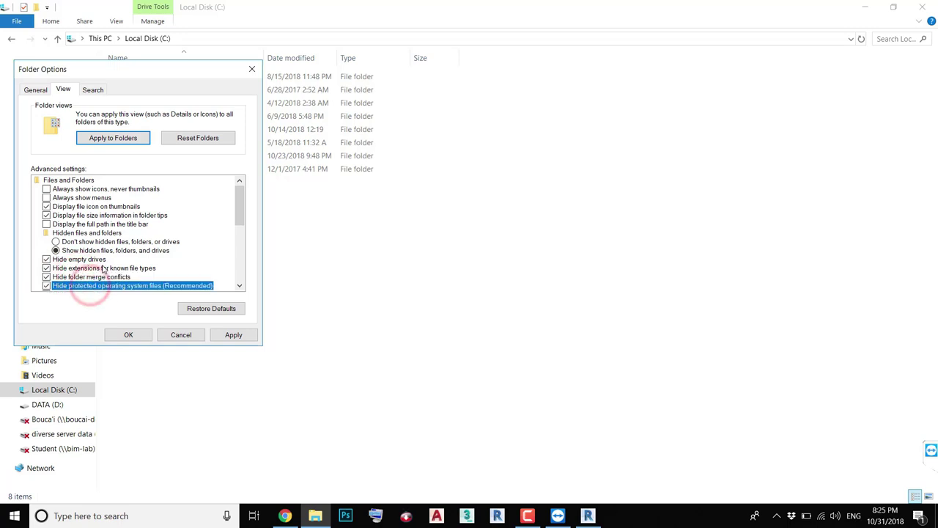
click(137, 334)
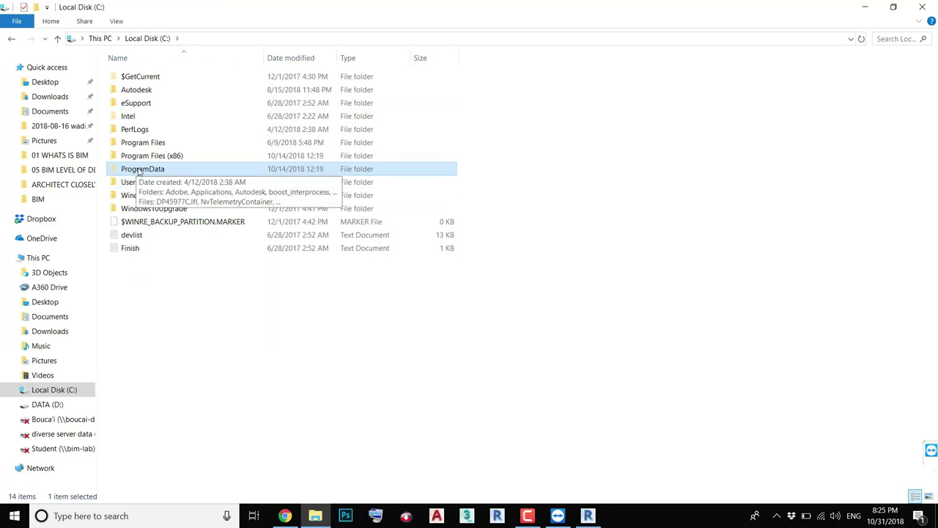
- Browse to C:\ProgramData\Autodesk, select the RVT 2019 folder, then close File Explorer
double_click(140, 169)
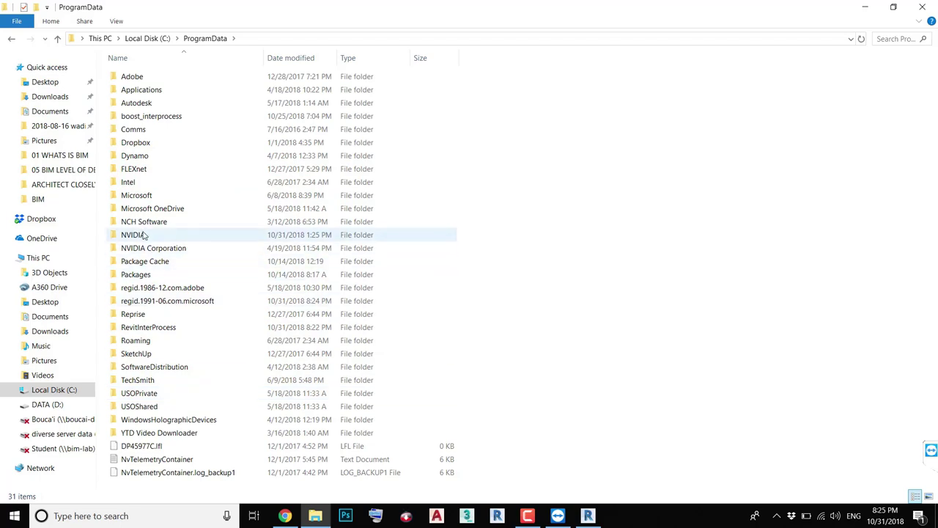
double_click(143, 100)
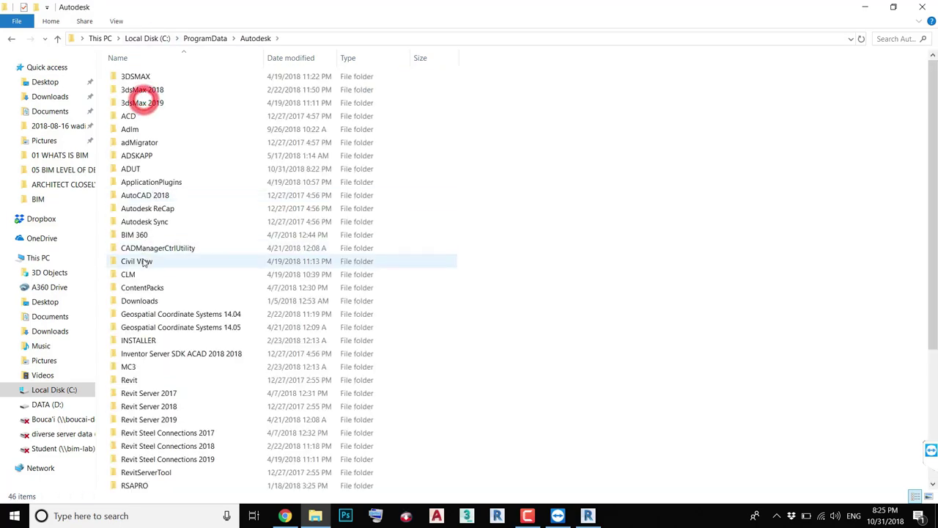
scroll(147, 293, down, 5)
click(157, 353)
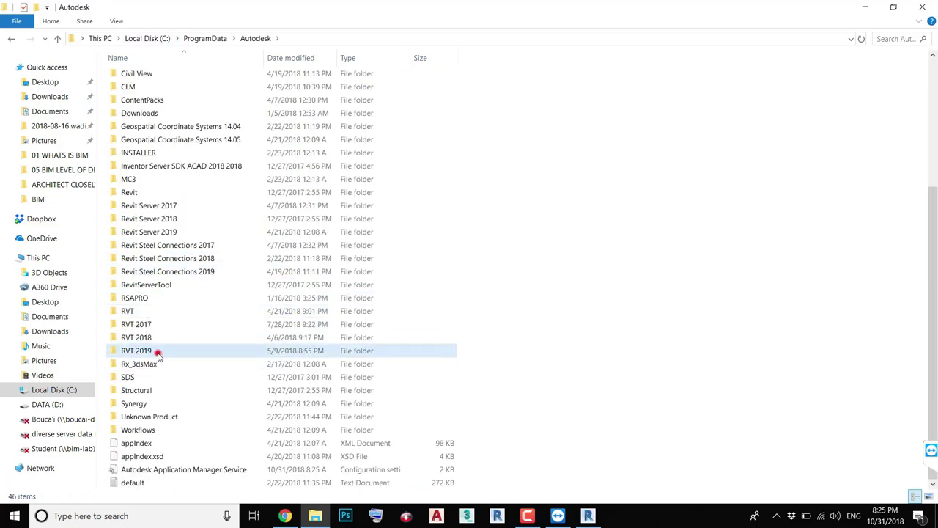
click(156, 337)
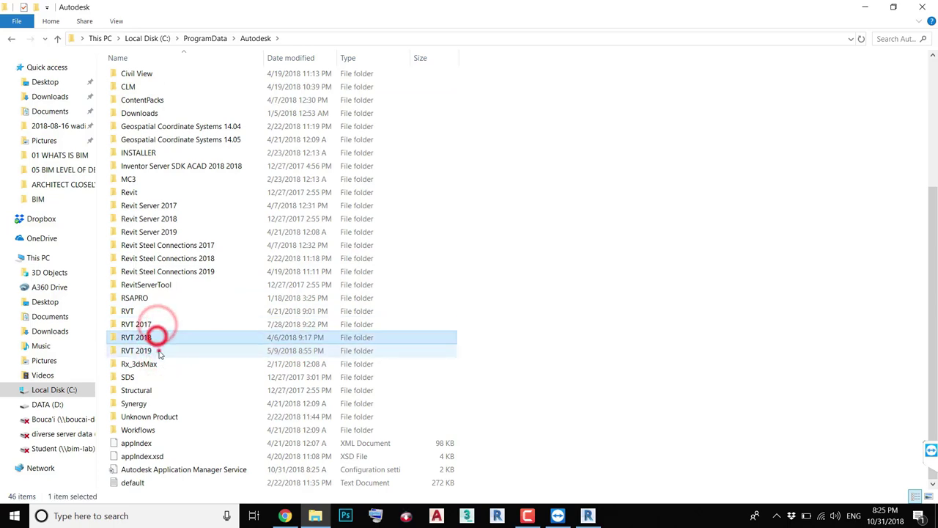
click(160, 352)
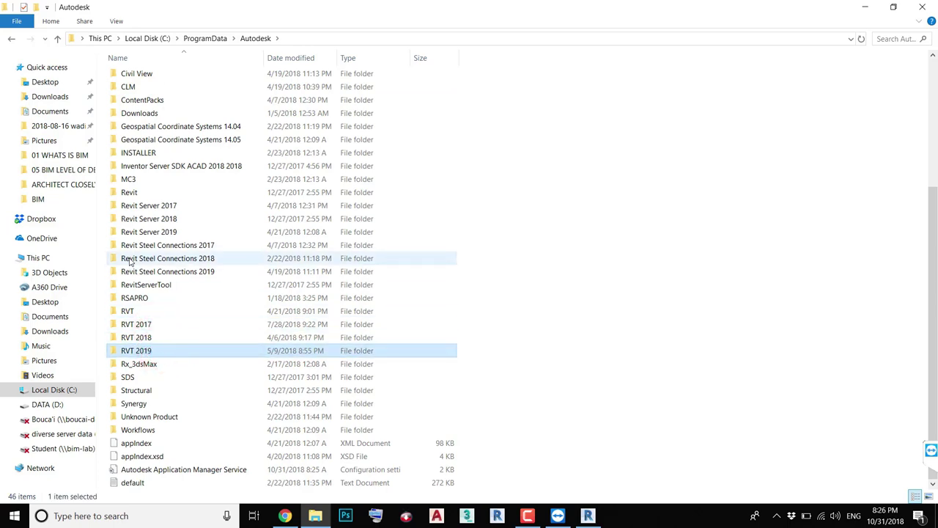
click(921, 7)
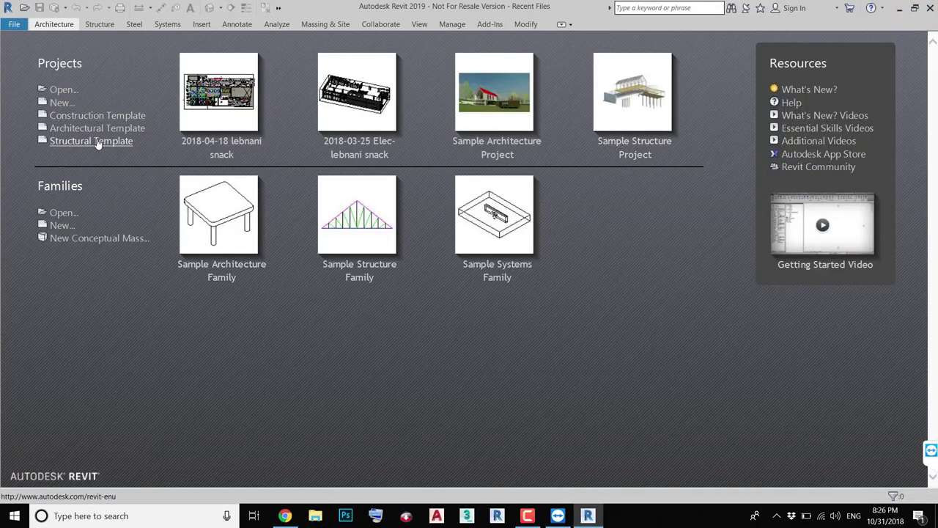